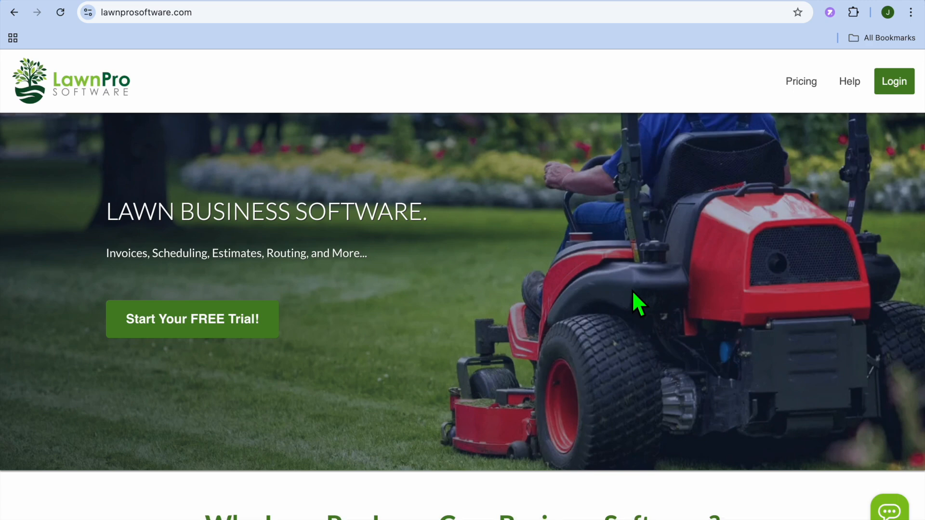
Look over the LawnPro homepage, company details form and email verification message, ending at the account dashboard
scroll(632, 290, down, 3)
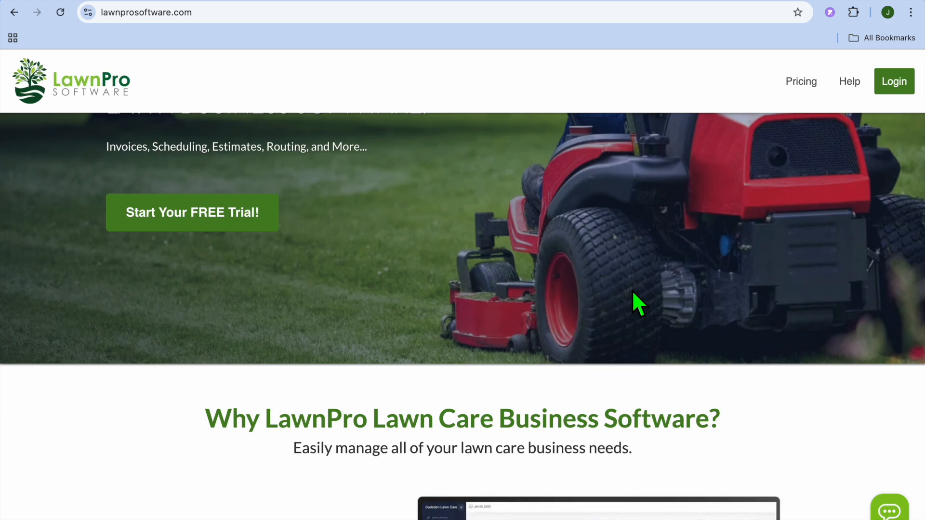
scroll(633, 290, up, 3)
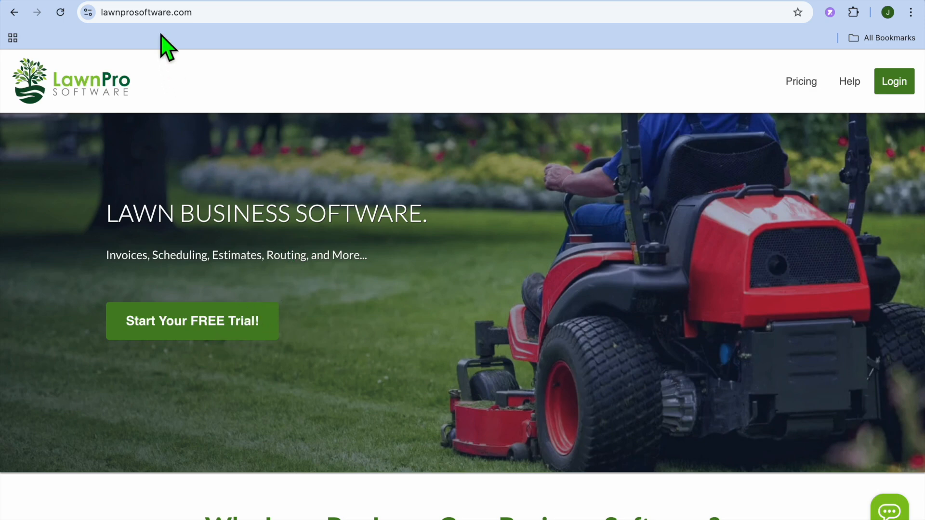
click(158, 0)
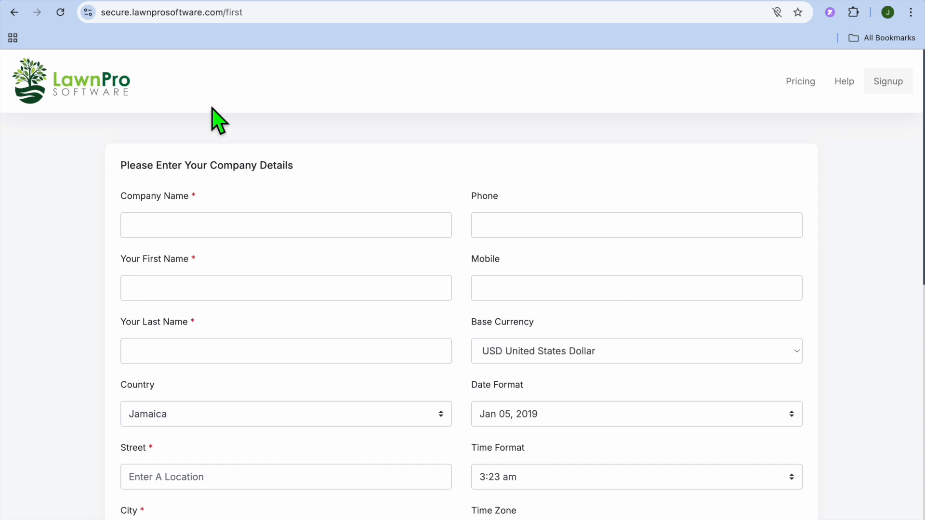
click(186, 0)
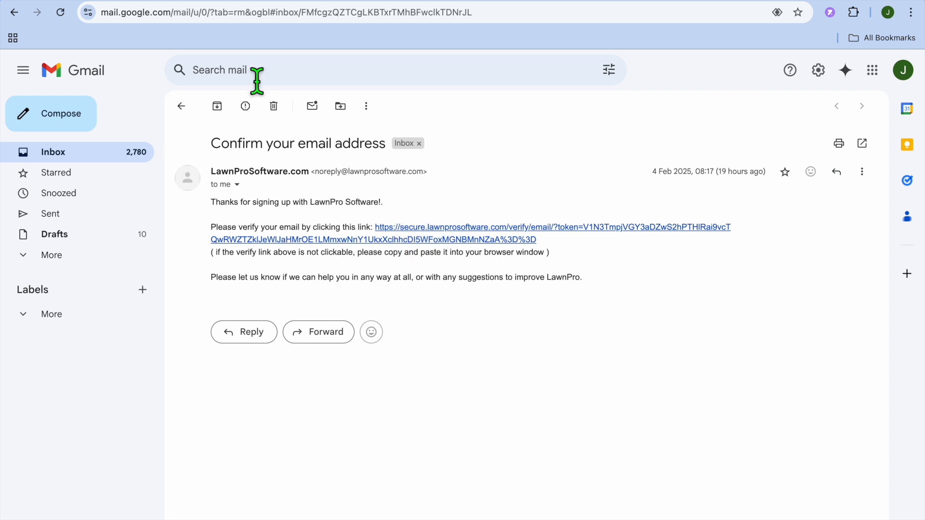
click(290, 2)
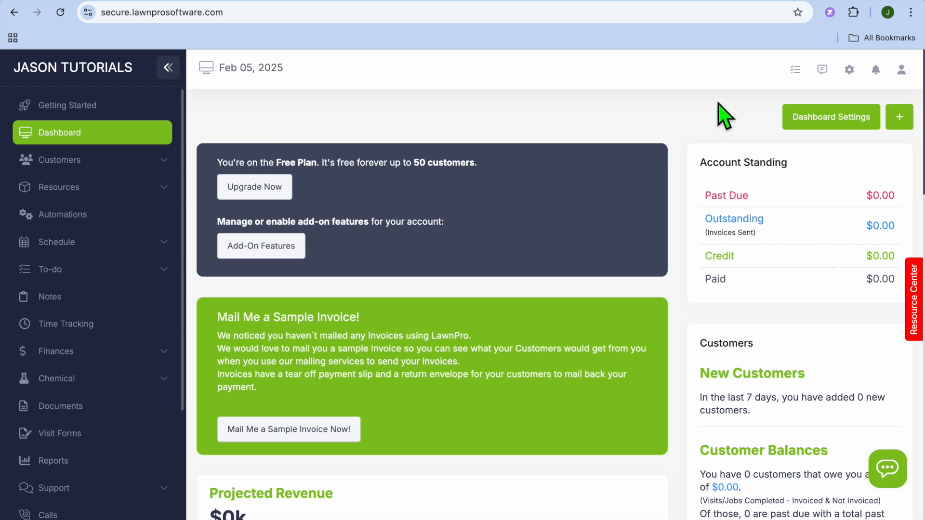
Review the business profile and the online payments setup in the account settings
click(849, 72)
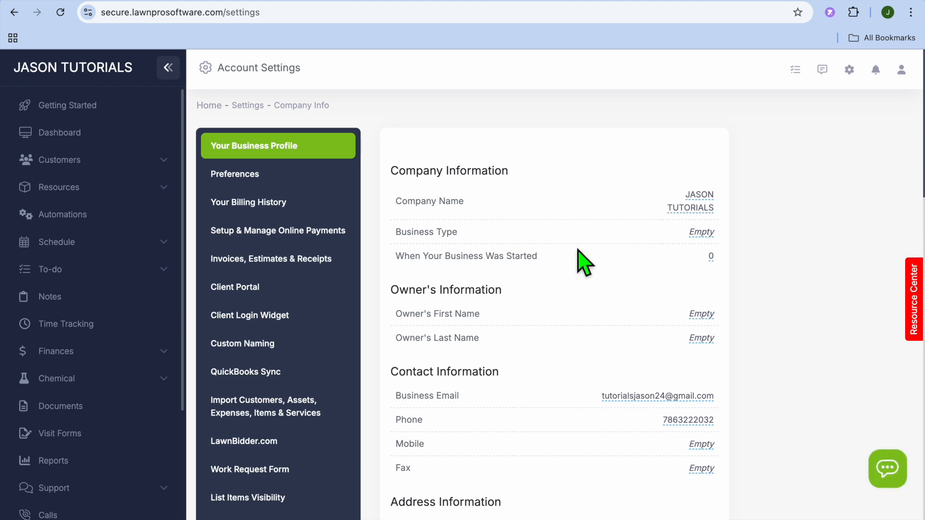
scroll(584, 262, down, 3)
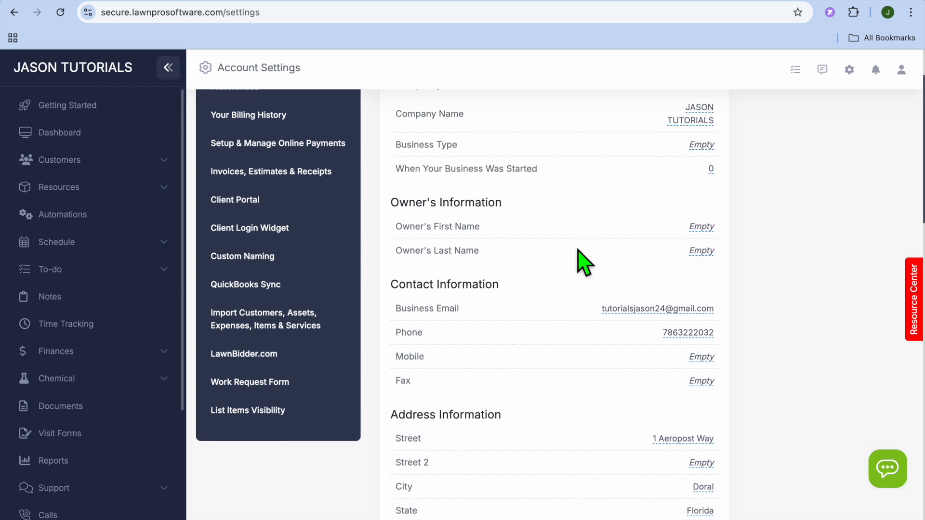
scroll(584, 262, up, 3)
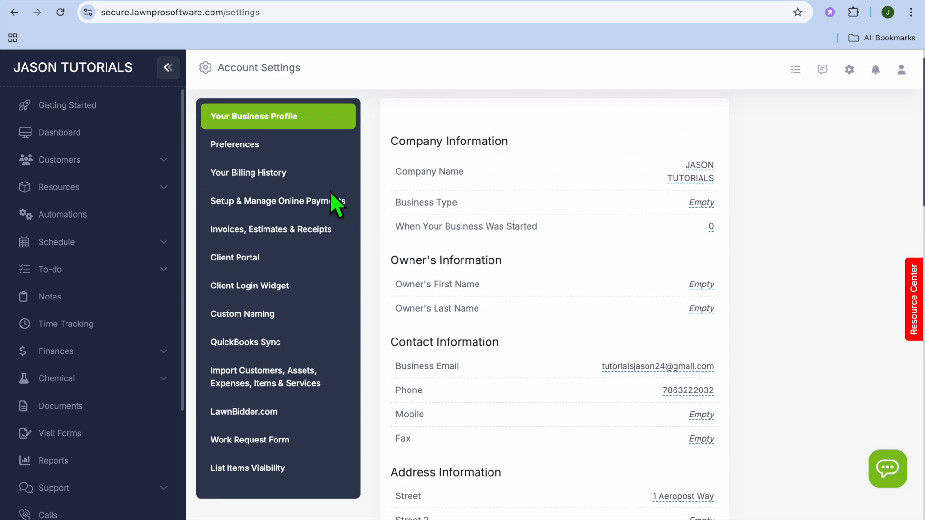
click(303, 213)
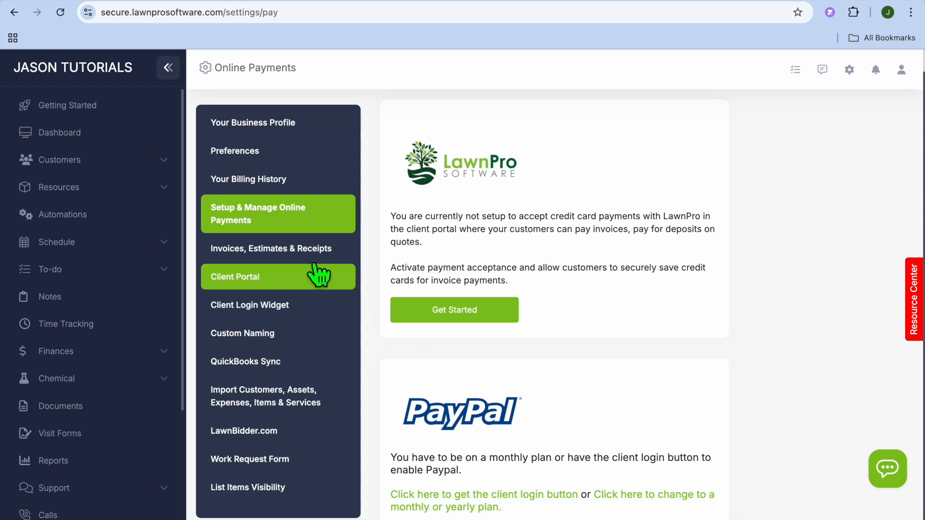
scroll(305, 209, up, 1)
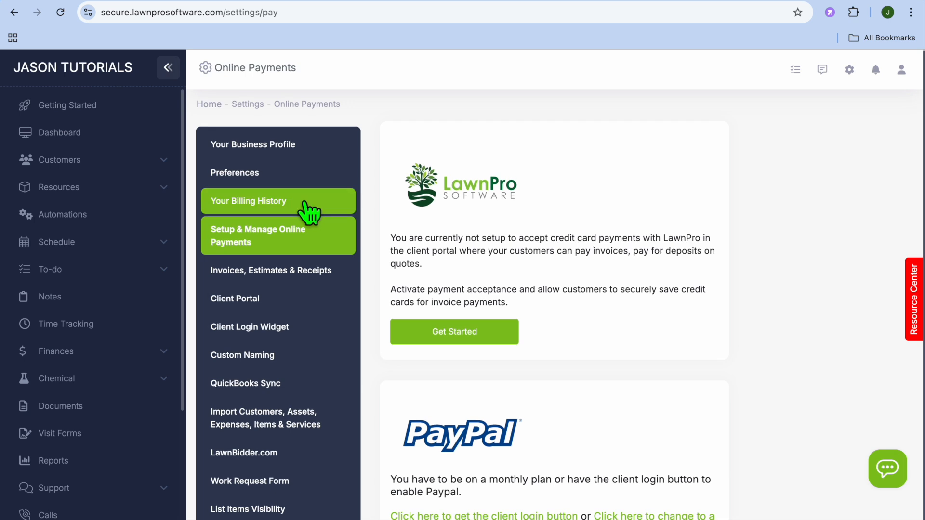
Open a blank form for entering a new customer from the Customers section
click(110, 176)
click(87, 195)
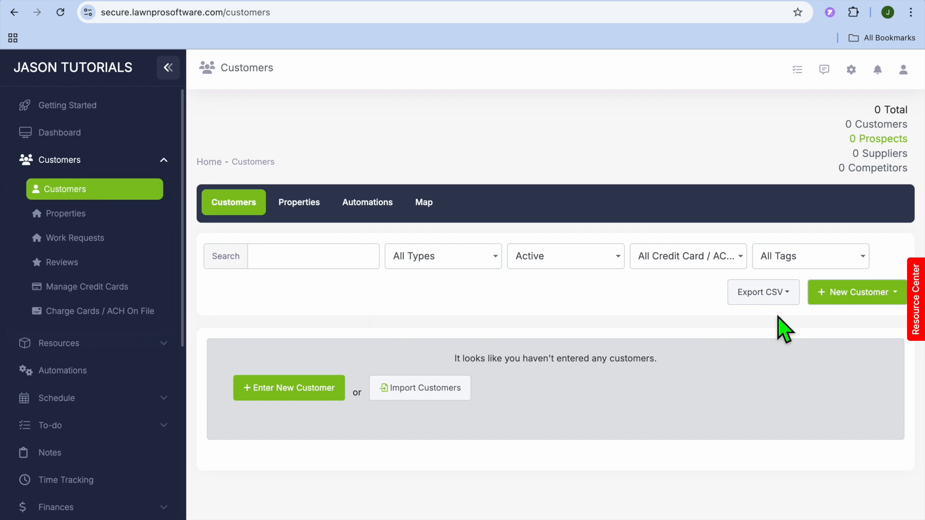
click(841, 298)
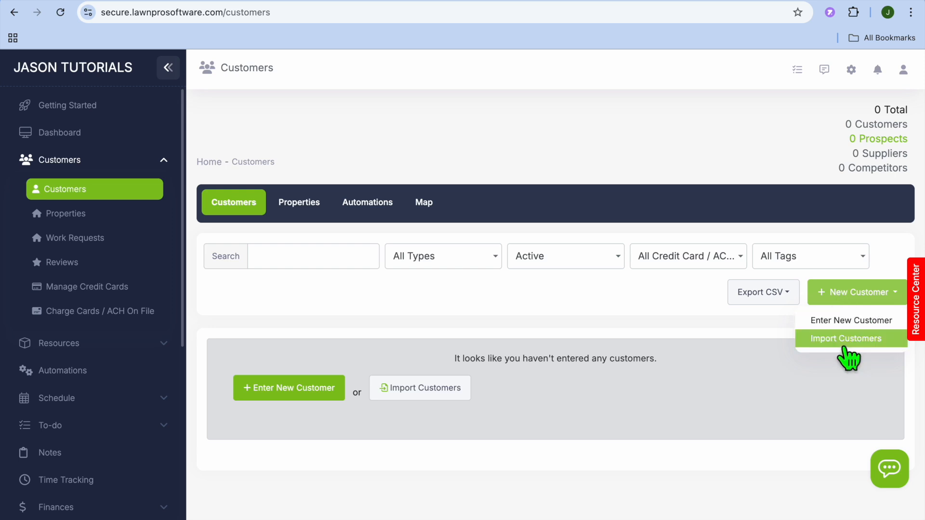
click(839, 322)
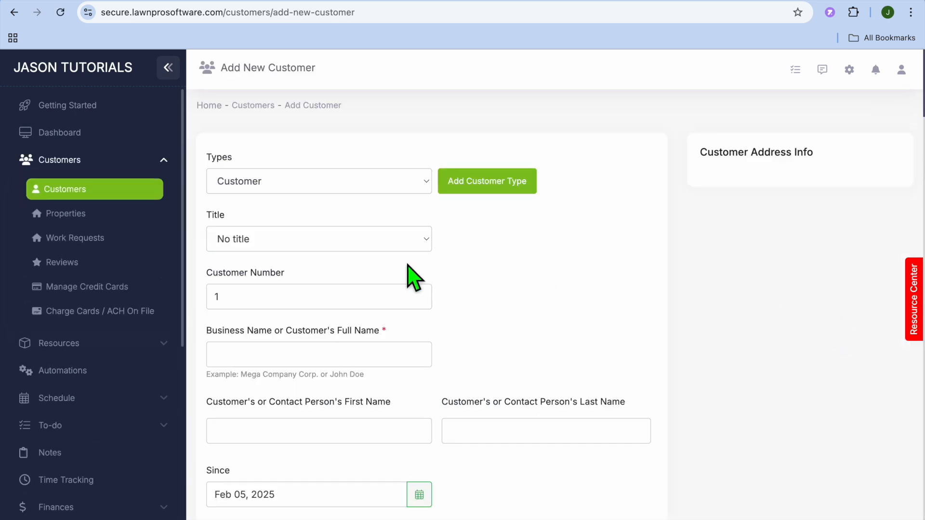
Set the customer's title to Mr. and fill in the customer name, contact person's name and phone number from the saved details
scroll(413, 277, down, 2)
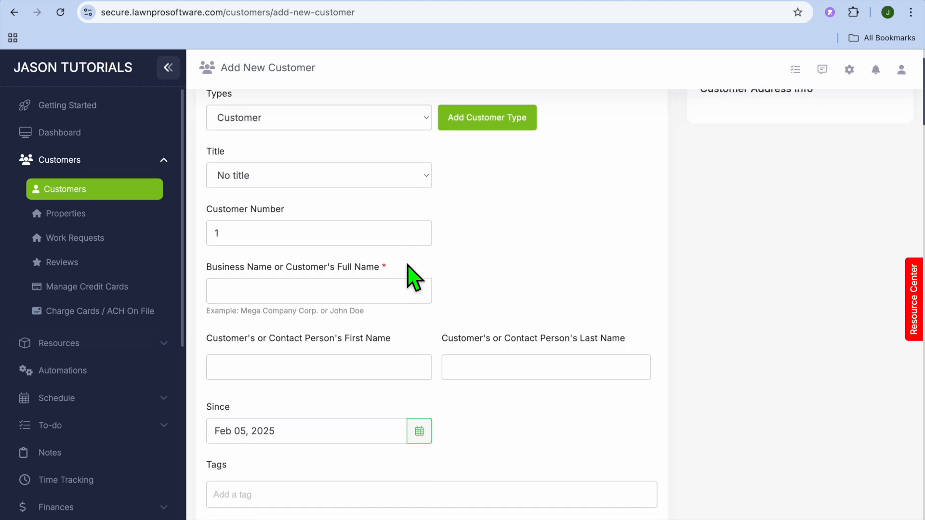
click(385, 164)
click(365, 179)
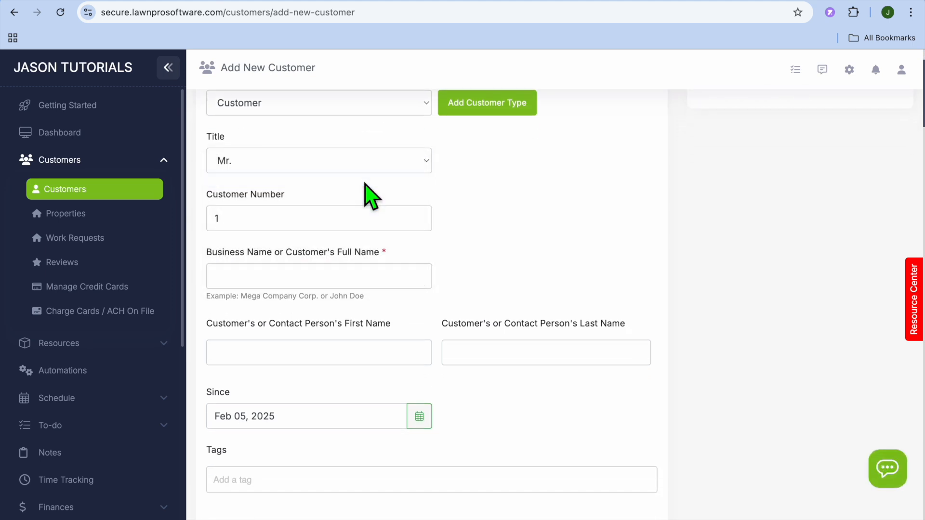
scroll(356, 263, down, 2)
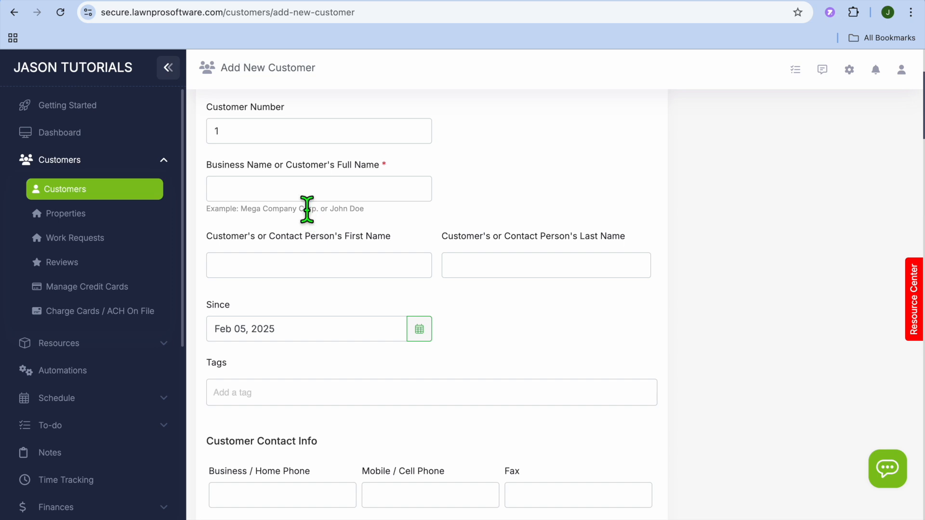
click(307, 197)
click(323, 239)
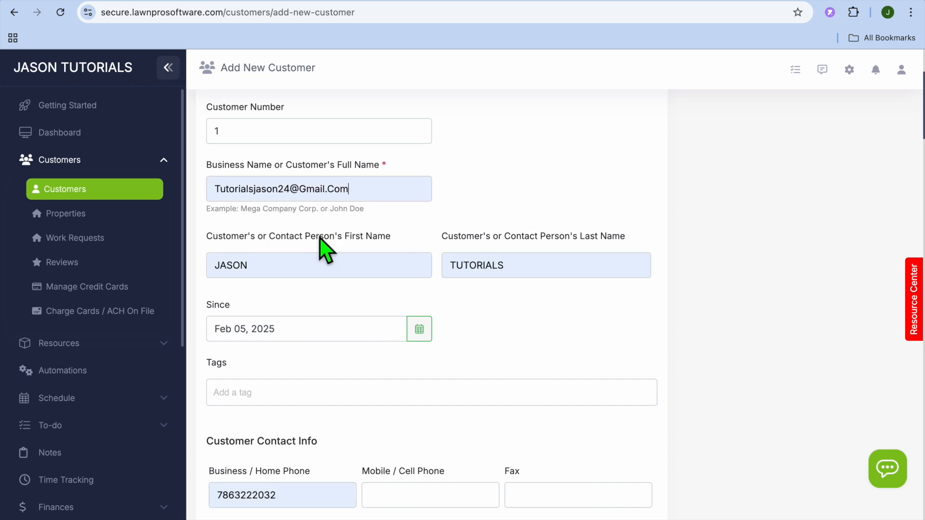
Examine the rest of the new customer form, including contact details, address, communication preferences, late fee rules, invoice options and attachments
scroll(326, 309, down, 4)
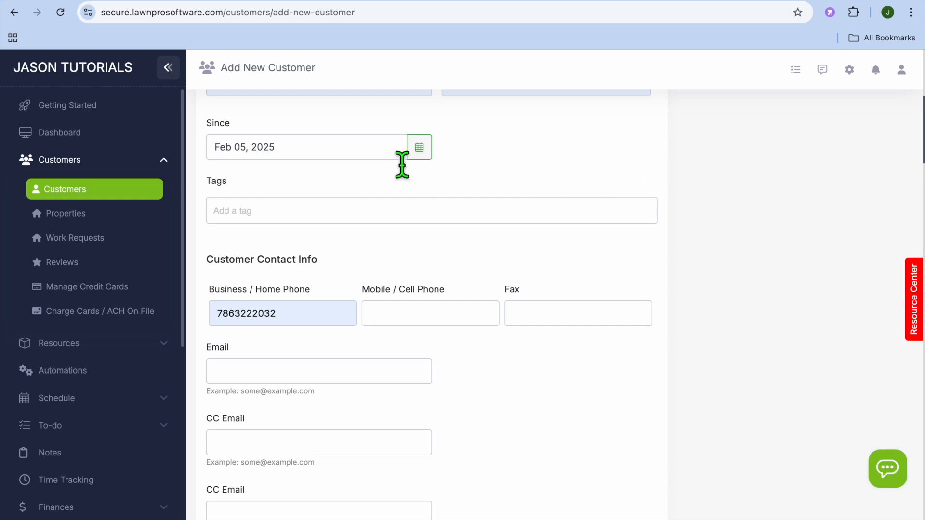
scroll(428, 260, down, 7)
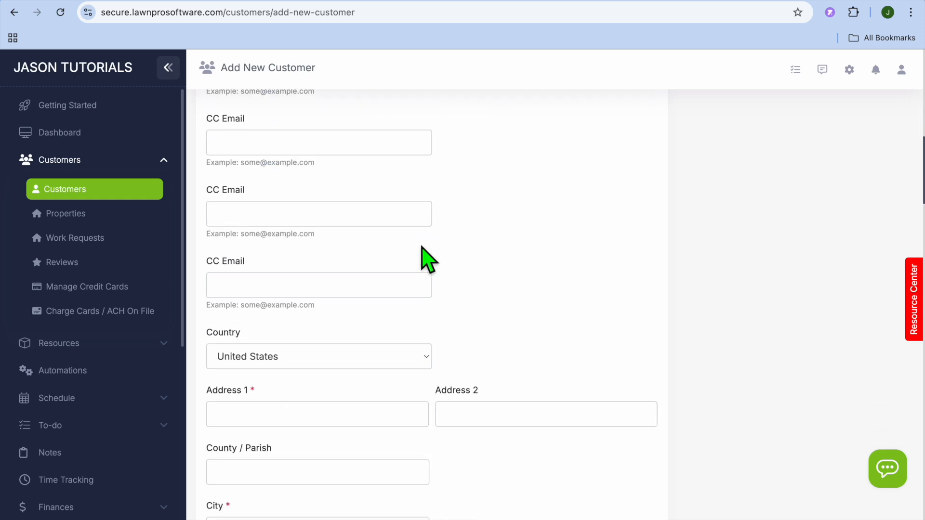
scroll(531, 268, down, 15)
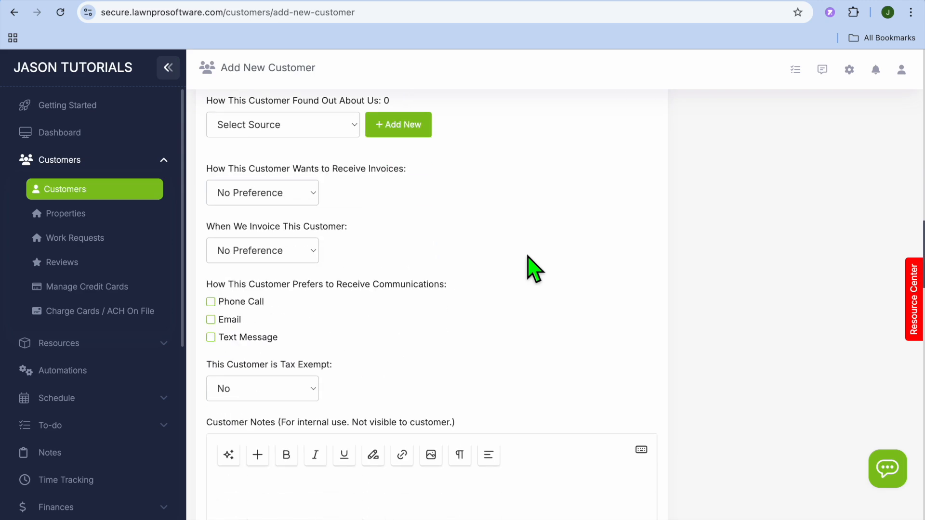
scroll(531, 264, down, 2)
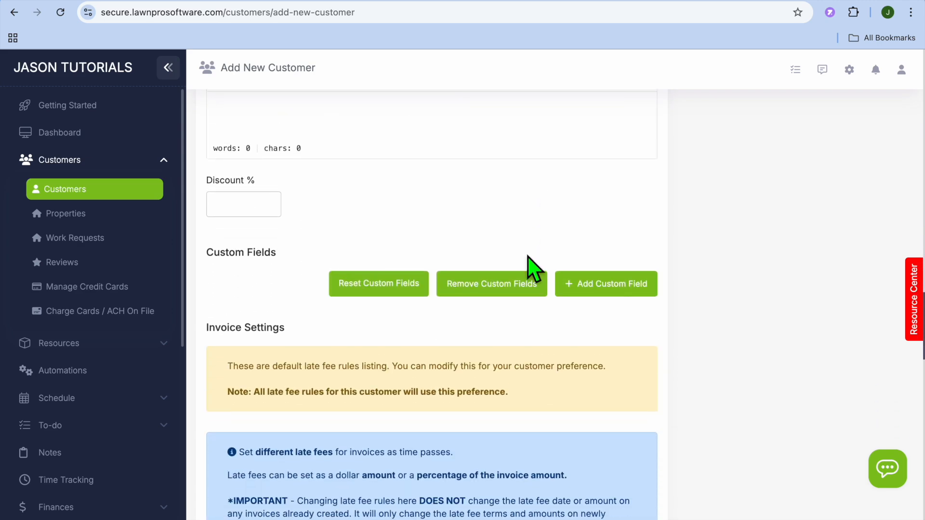
scroll(529, 257, down, 1)
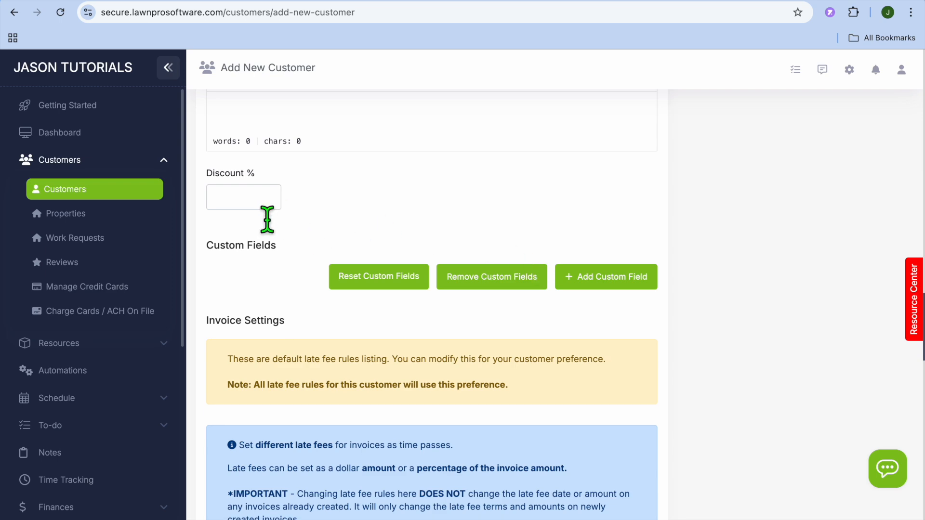
scroll(340, 269, down, 8)
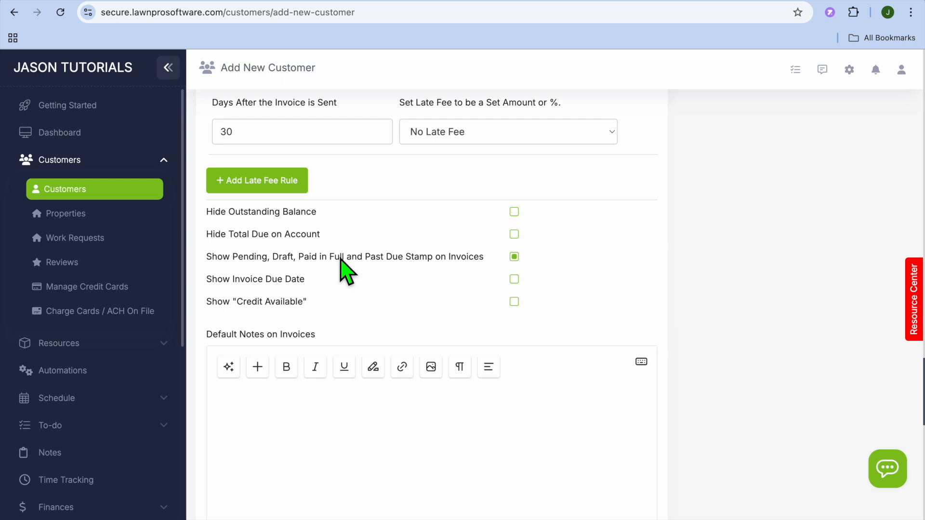
scroll(347, 272, up, 2)
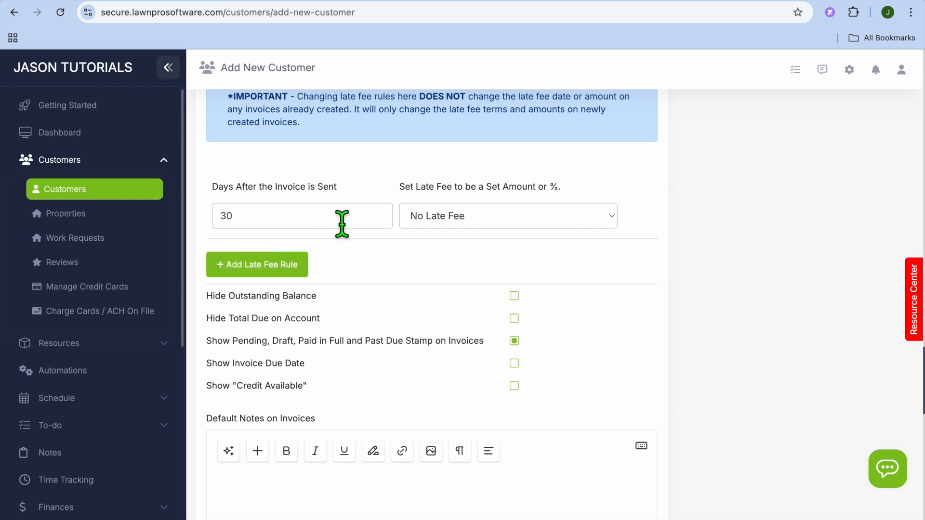
scroll(388, 276, down, 1)
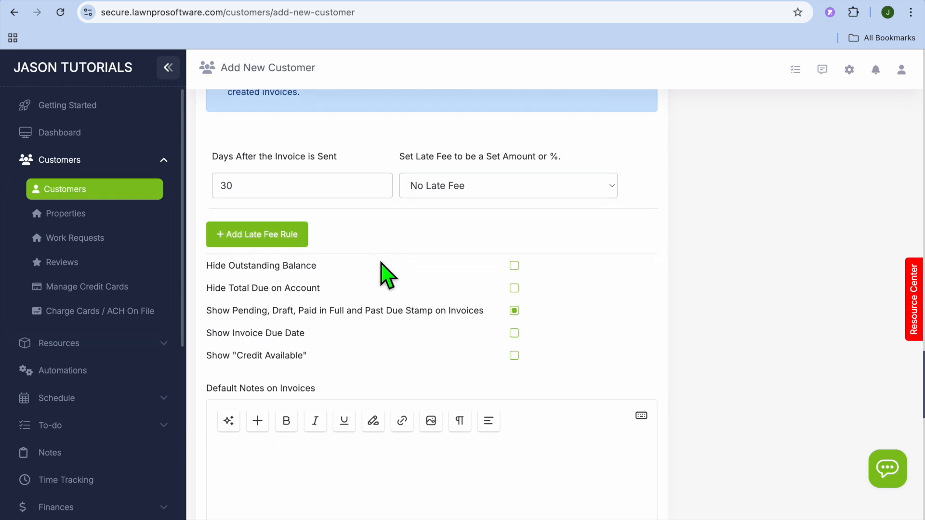
scroll(387, 275, down, 12)
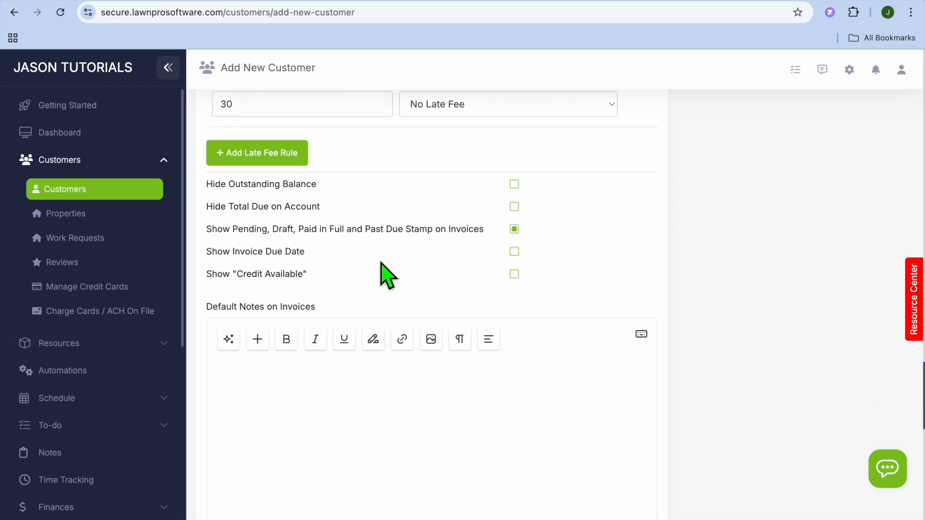
scroll(387, 276, down, 7)
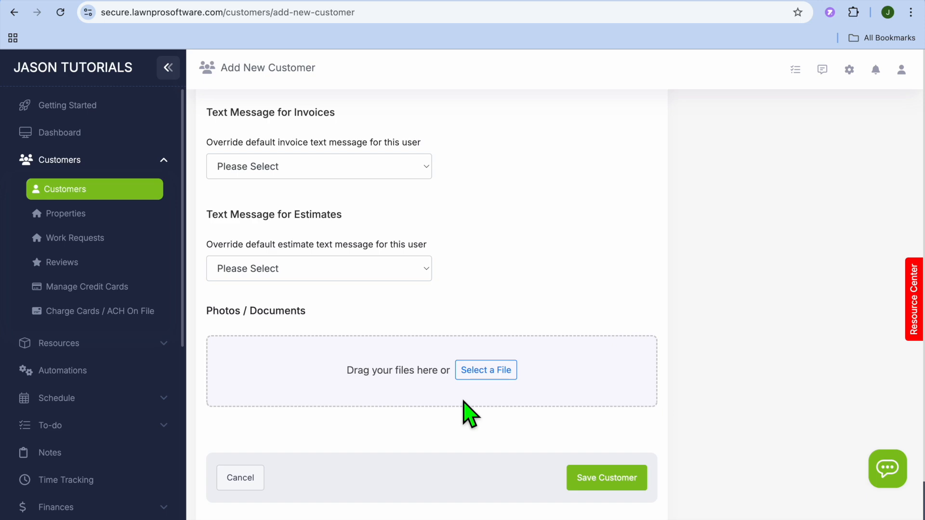
Complete the required Address 1 field with a saved street address and save the customer
click(600, 484)
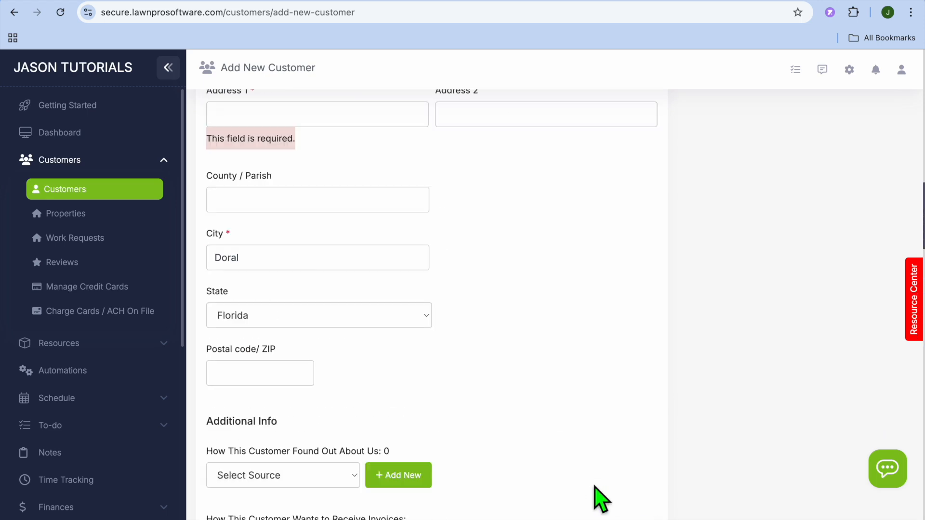
click(293, 309)
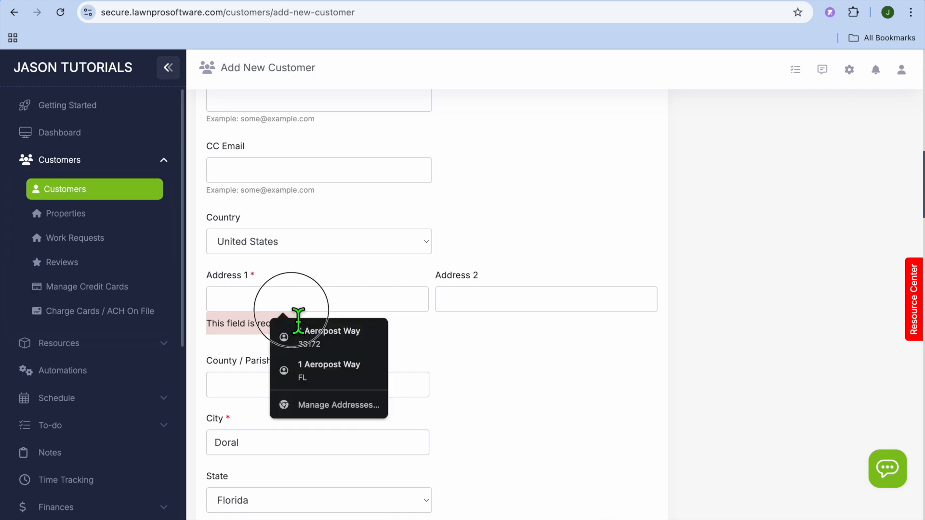
click(320, 345)
scroll(417, 371, down, 10)
scroll(417, 371, down, 10)
click(600, 479)
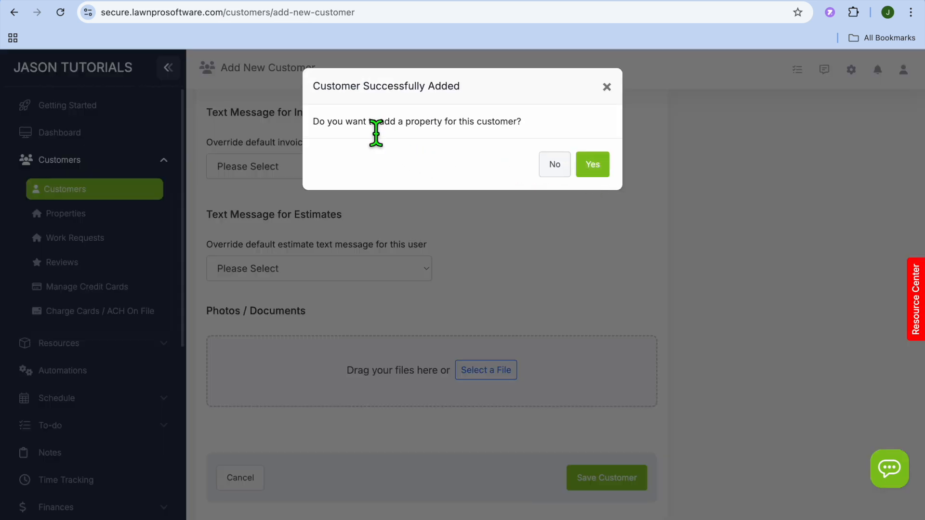
Agree to add a property for the new customer and name the property Test
click(594, 165)
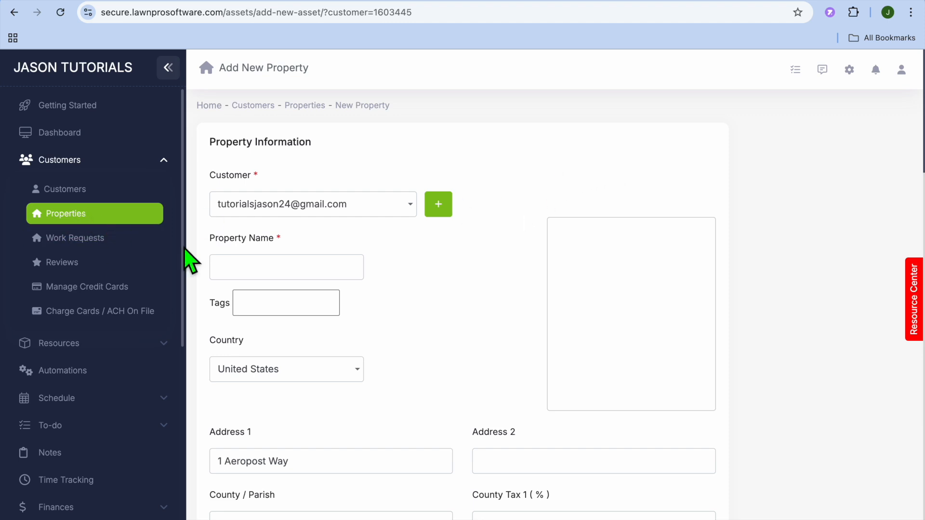
scroll(306, 244, down, 1)
click(292, 252)
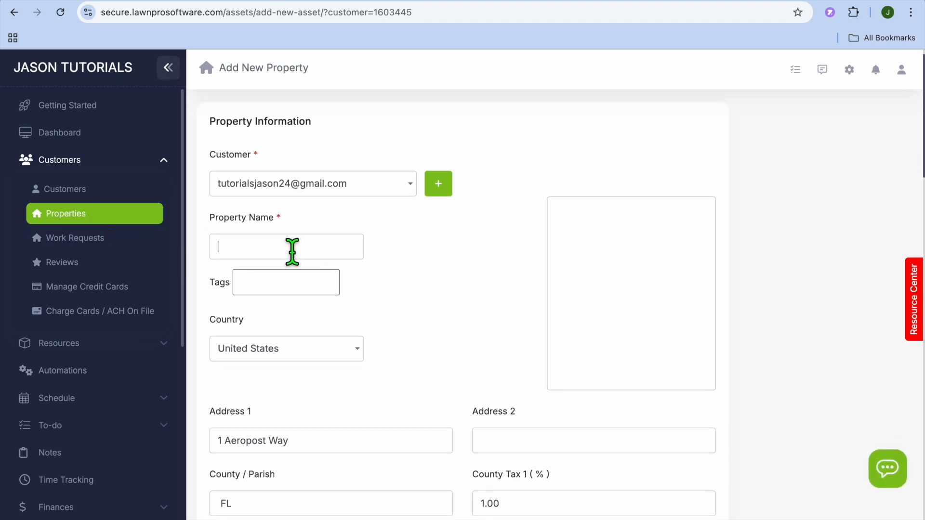
text(Test)
Set the property's planting areas to 100, house size to 2000 and property size to 2500 square feet
scroll(389, 345, down, 3)
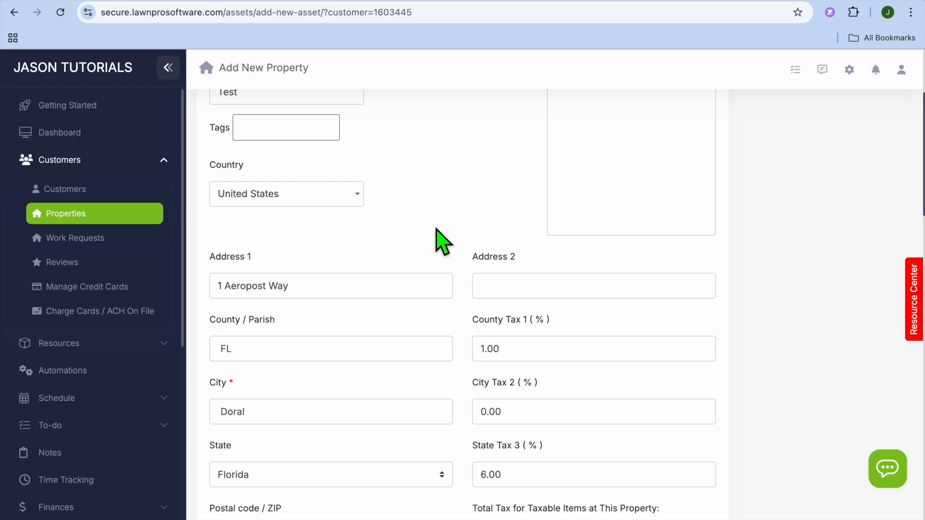
scroll(436, 249, down, 10)
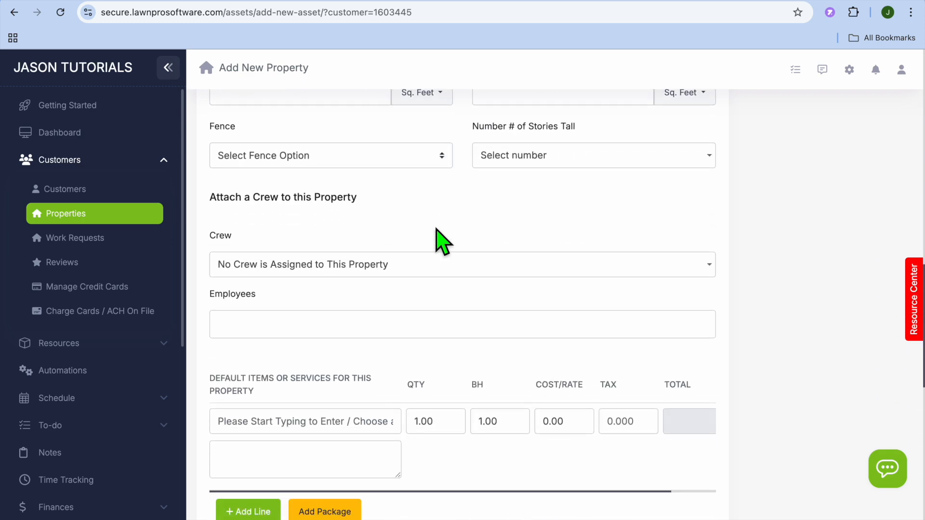
scroll(436, 229, up, 4)
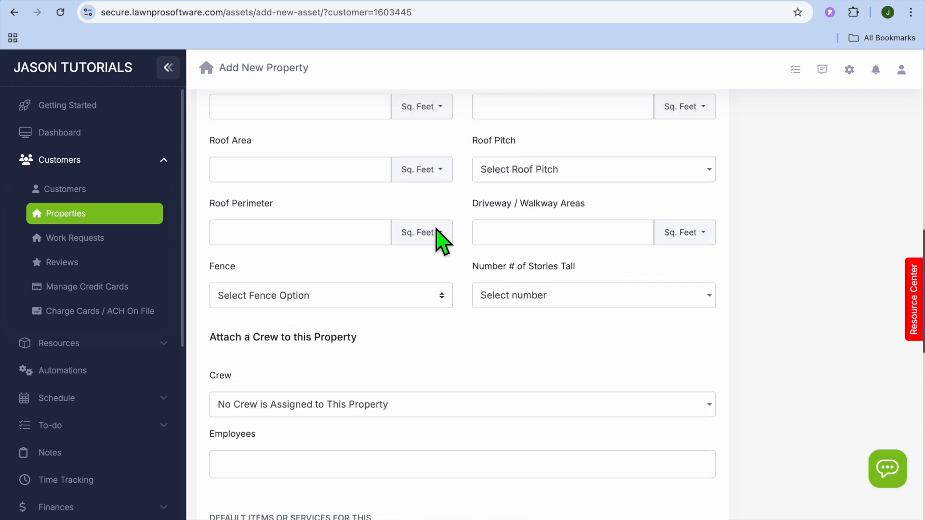
scroll(436, 237, up, 2)
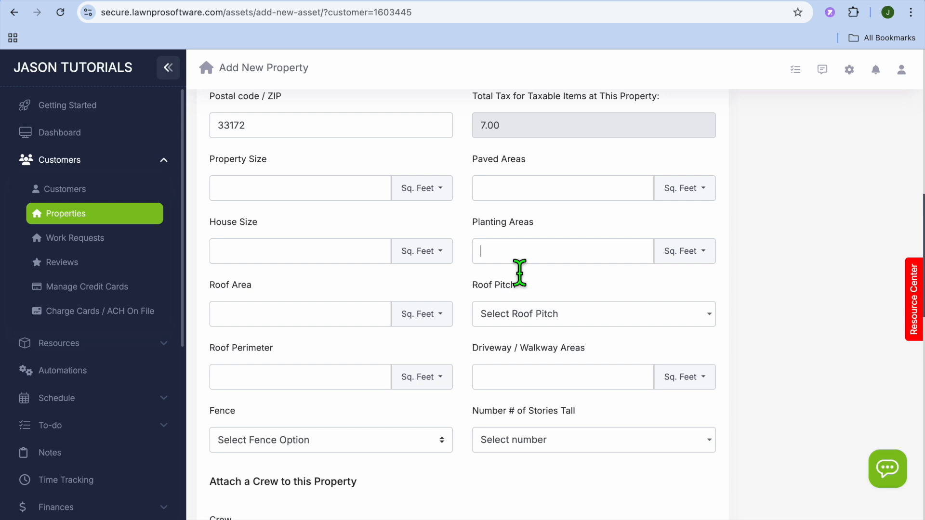
text(100)
click(299, 264)
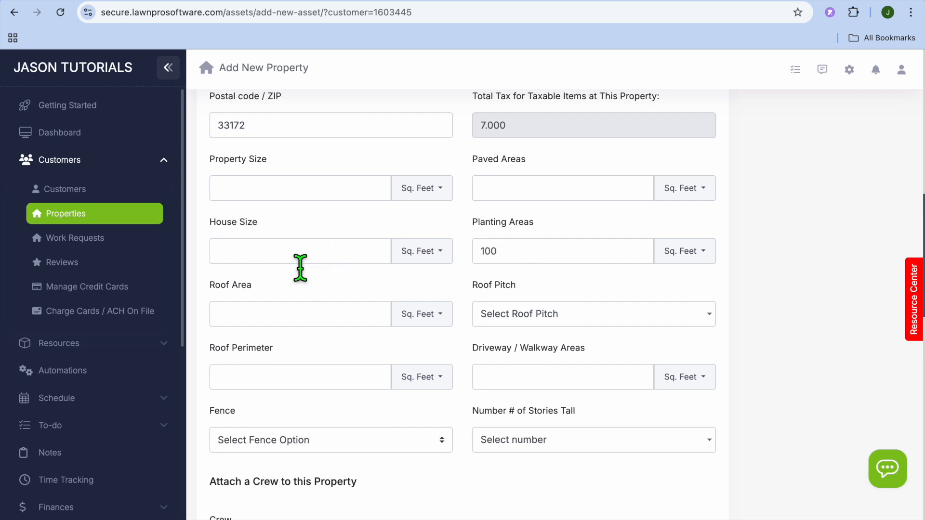
text(2000)
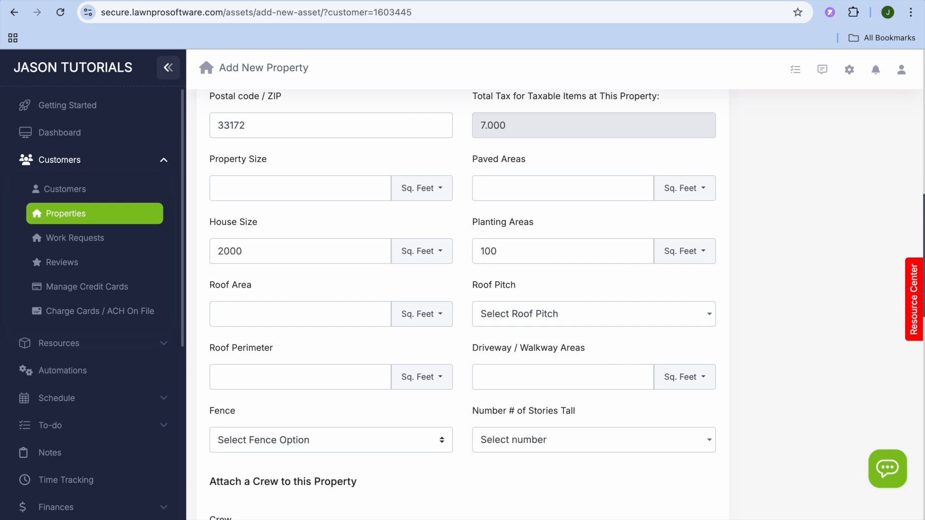
click(292, 200)
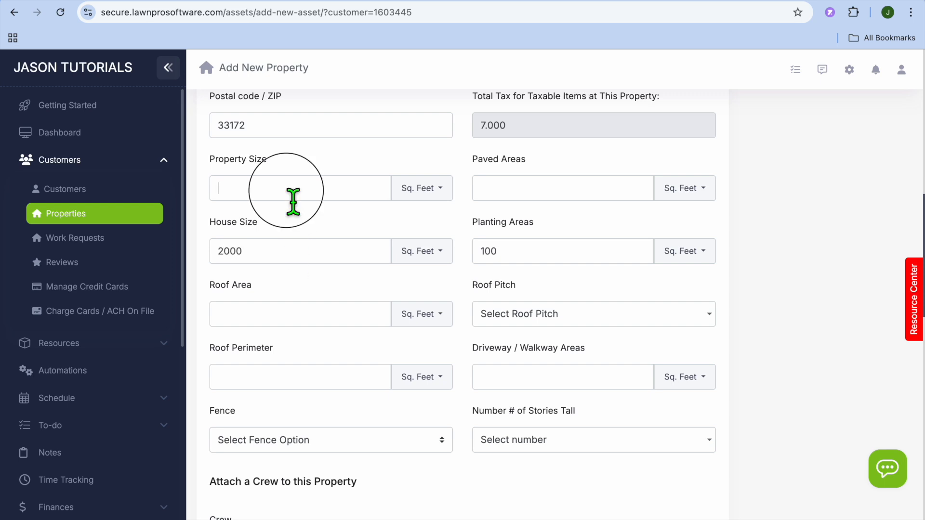
text(2500)
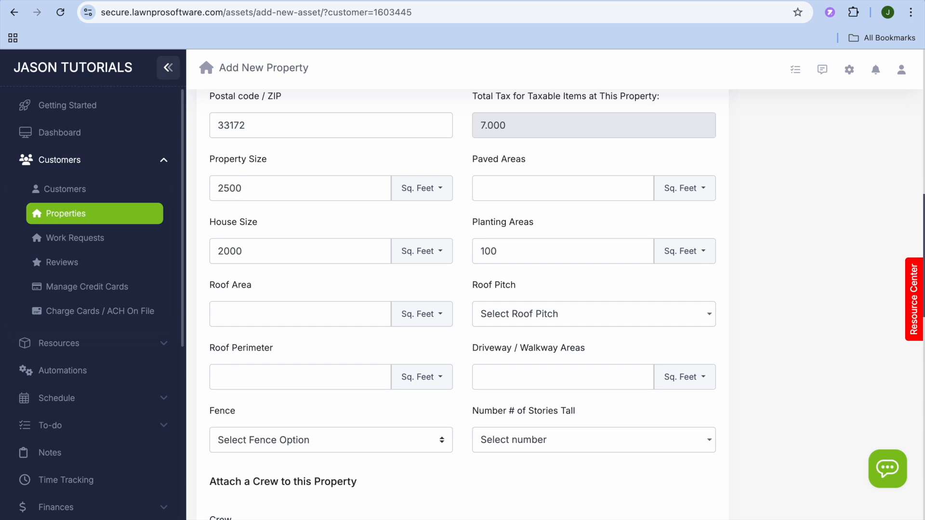
Add lawn care as the property's default service at a rate of 100.00 and save the property
scroll(419, 368, down, 5)
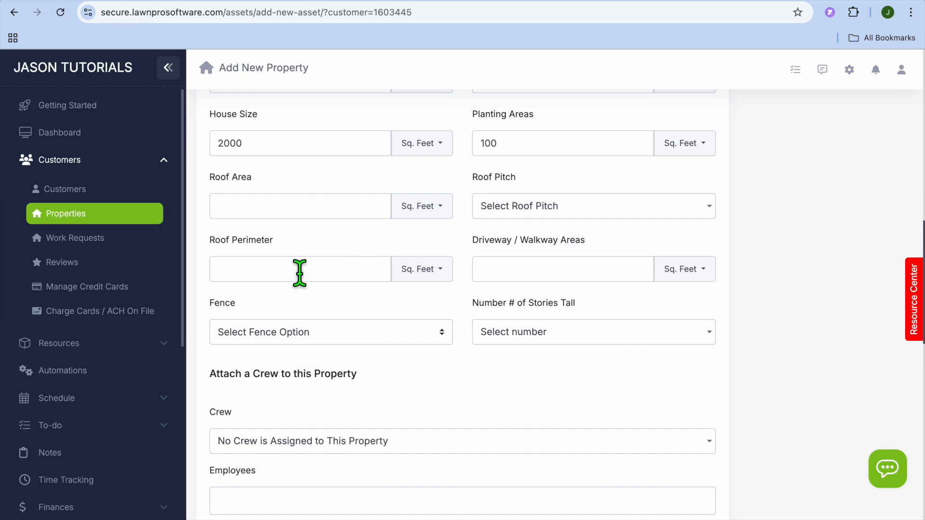
scroll(344, 331, down, 7)
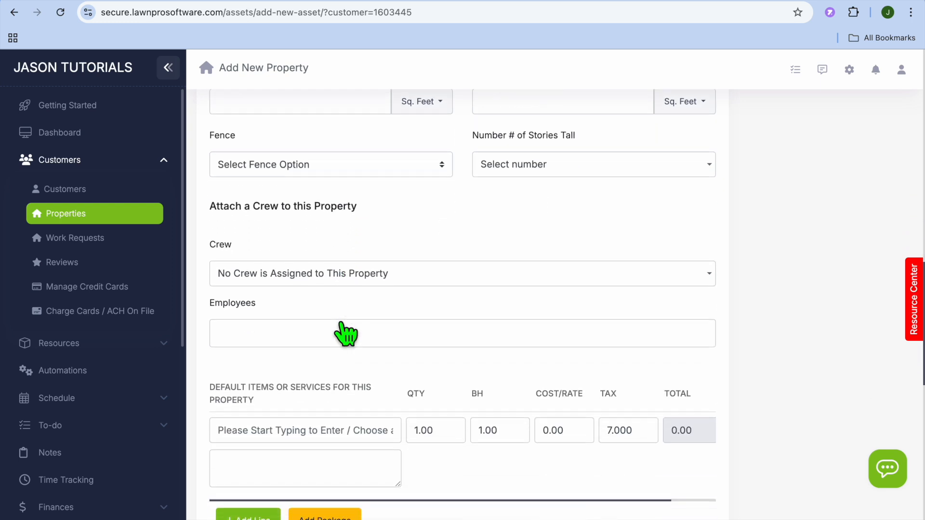
scroll(345, 332, down, 10)
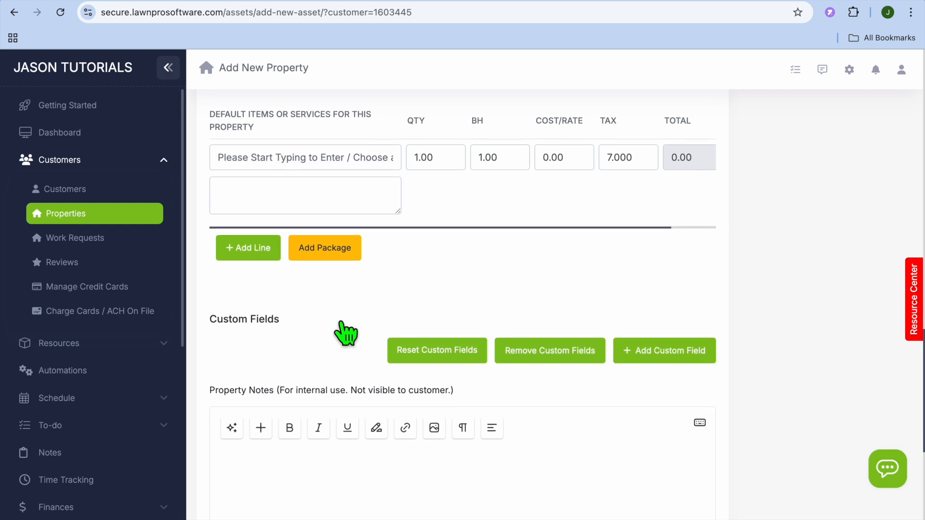
scroll(397, 200, up, 2)
click(397, 200)
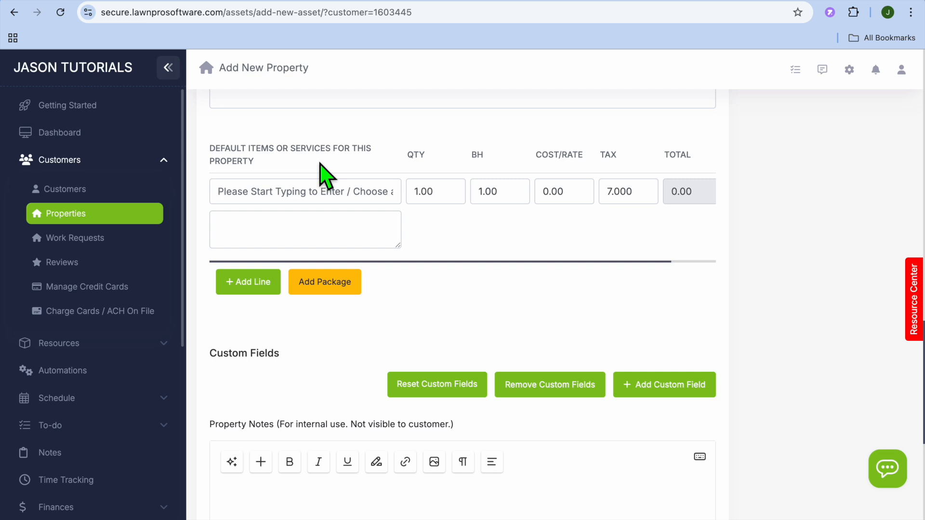
text(lawn car)
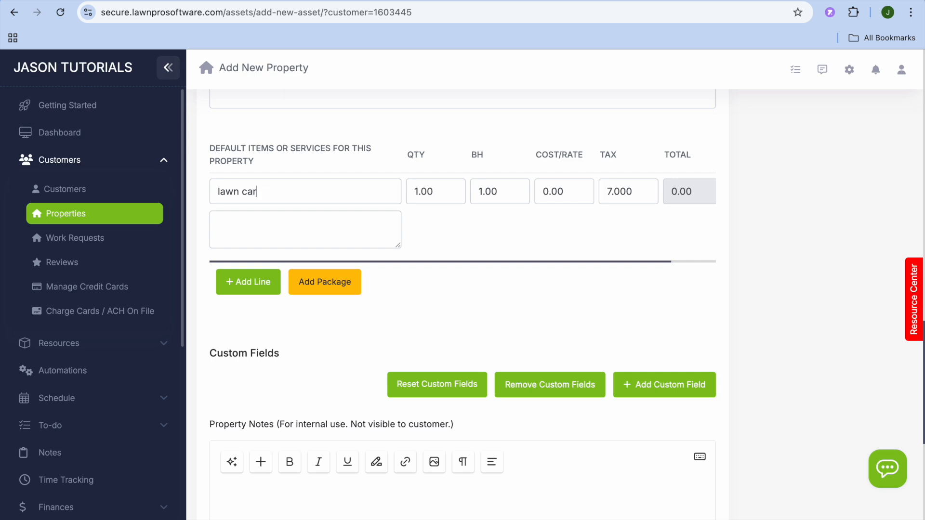
click(455, 199)
click(572, 205)
click(578, 204)
key(BackSpace)
key(BackSpace)
click(663, 330)
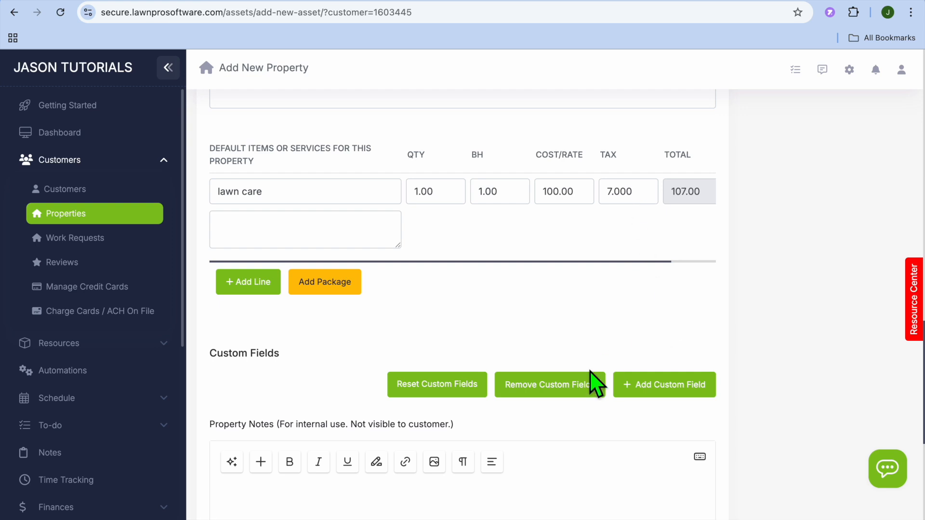
scroll(598, 386, down, 6)
click(660, 478)
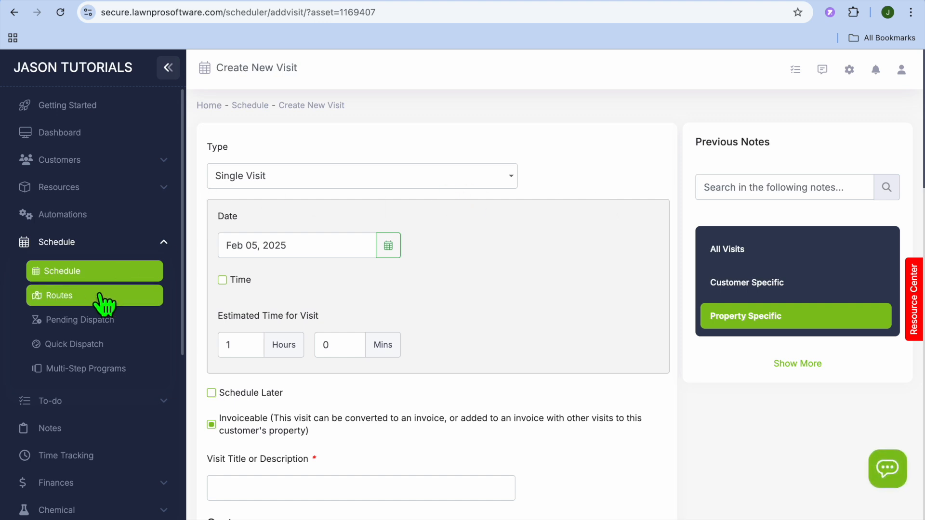
Check the visit type options, keep Single Visit and title the new visit test
click(489, 182)
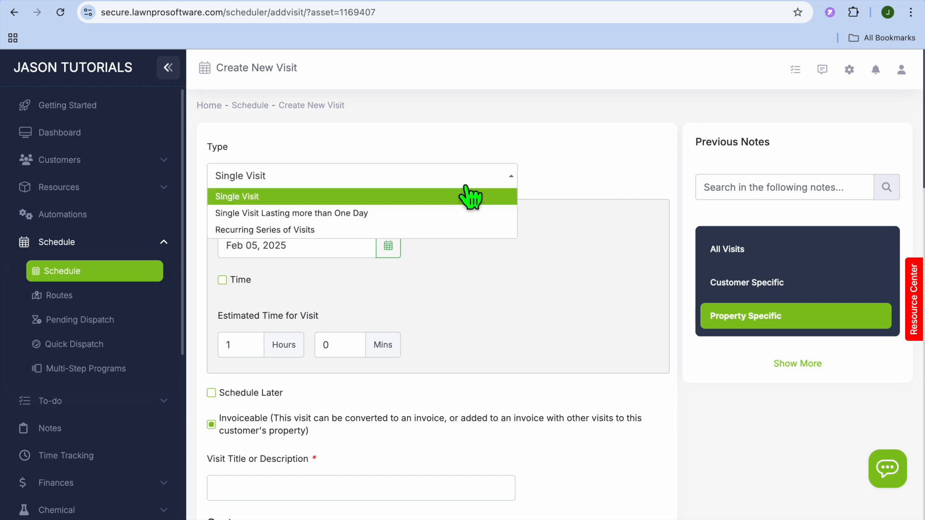
click(508, 285)
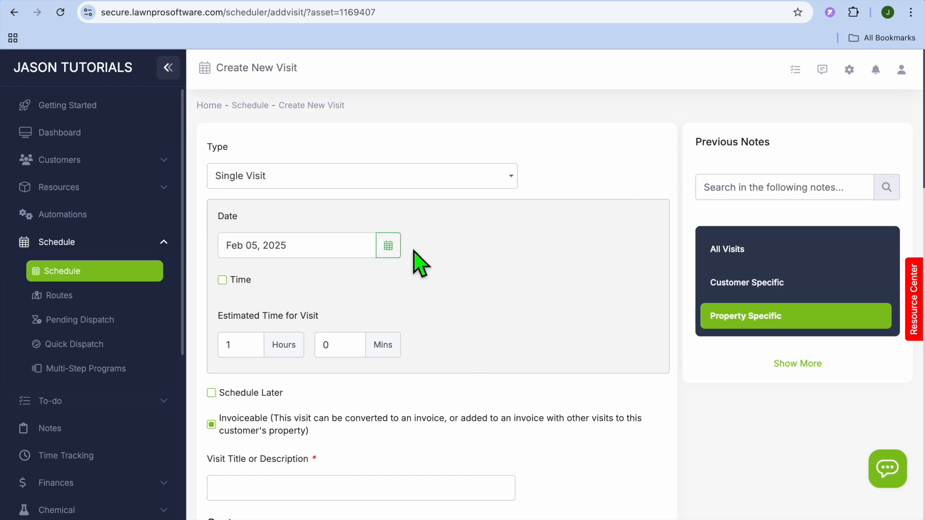
scroll(436, 274, down, 1)
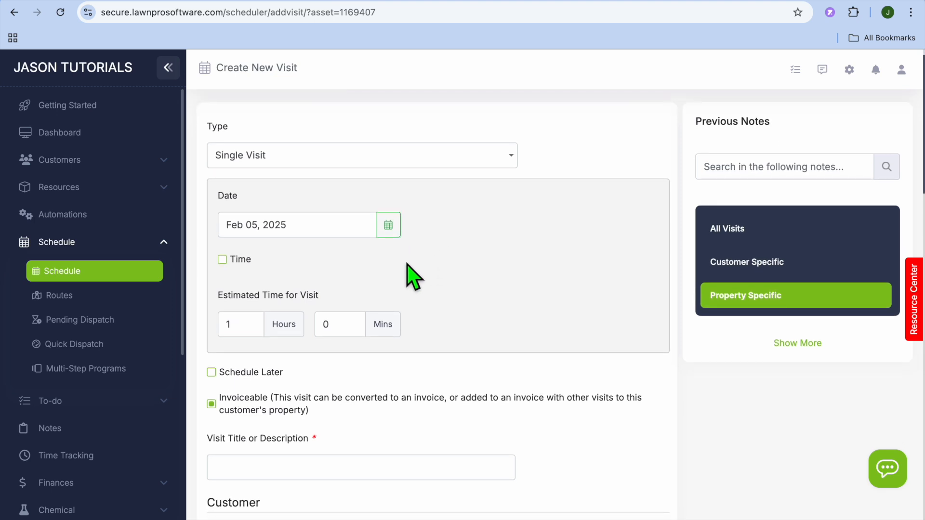
scroll(410, 276, down, 1)
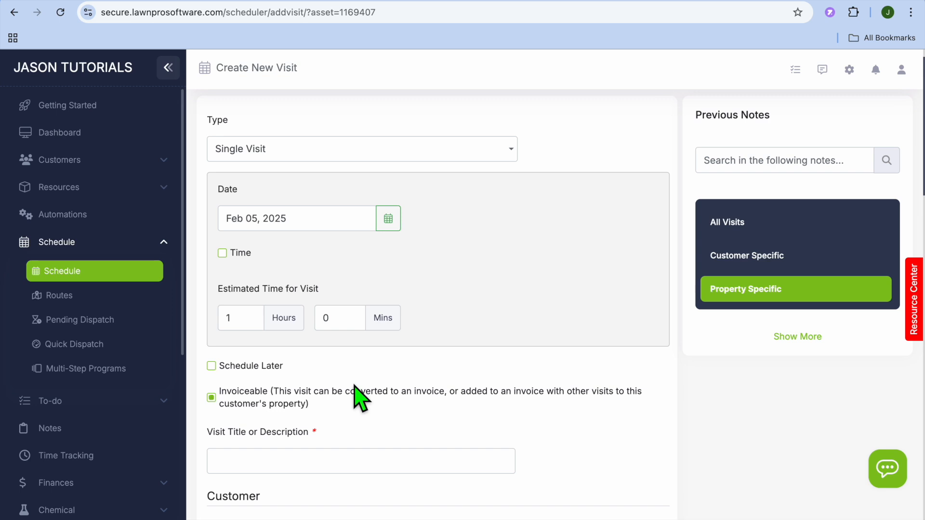
scroll(359, 398, down, 5)
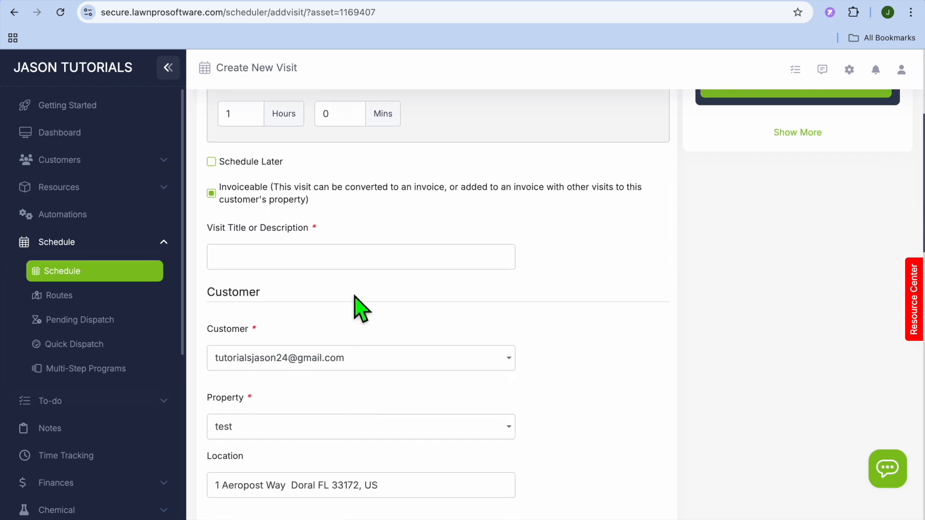
click(340, 266)
text(test)
Review the visit's property, services, crew choices, notes and photo sections, and create the visit
scroll(424, 309, down, 5)
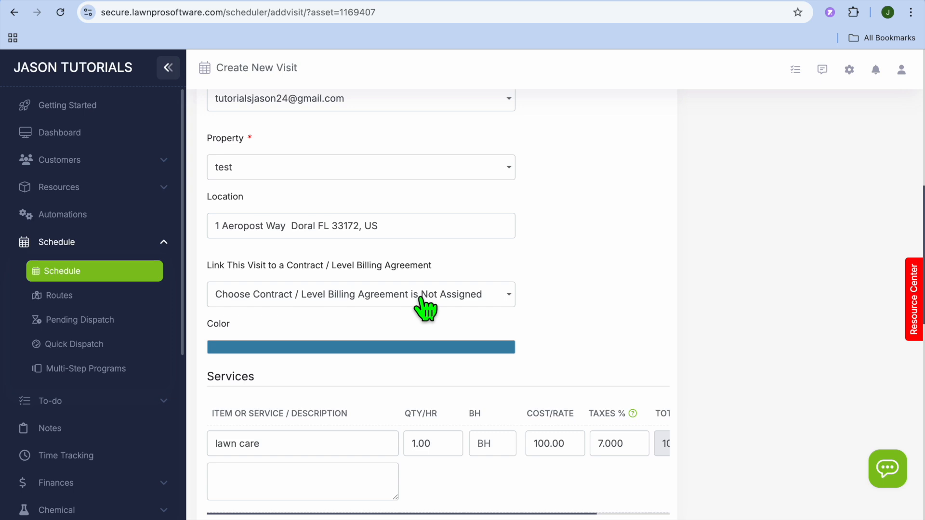
scroll(426, 308, down, 9)
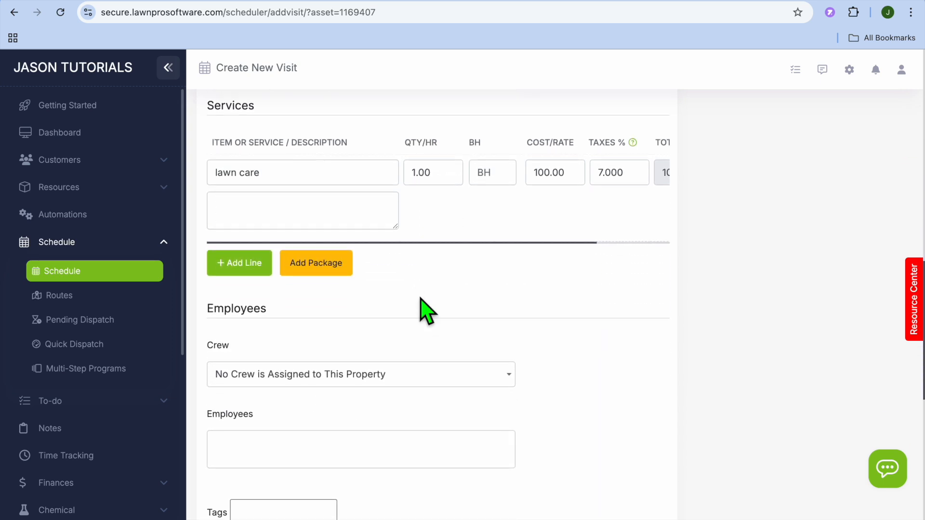
scroll(426, 311, down, 3)
scroll(430, 306, up, 3)
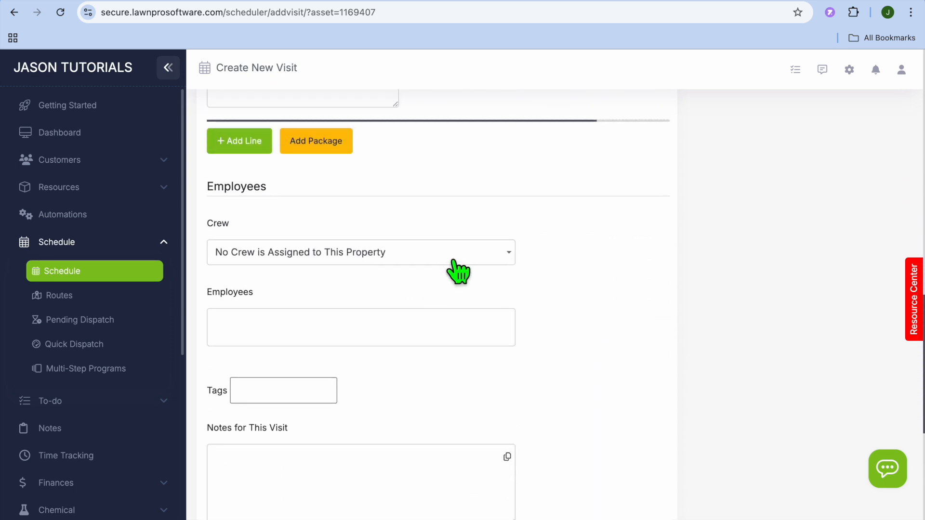
click(460, 253)
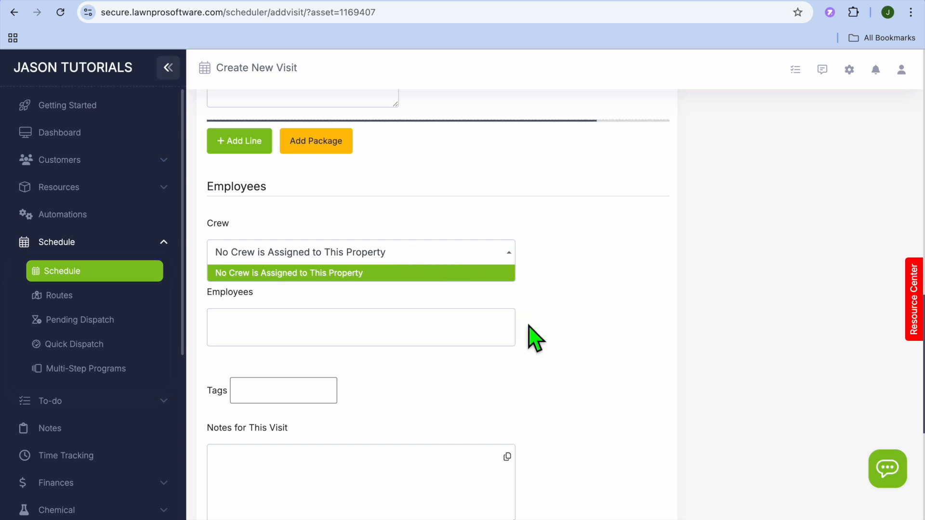
click(599, 347)
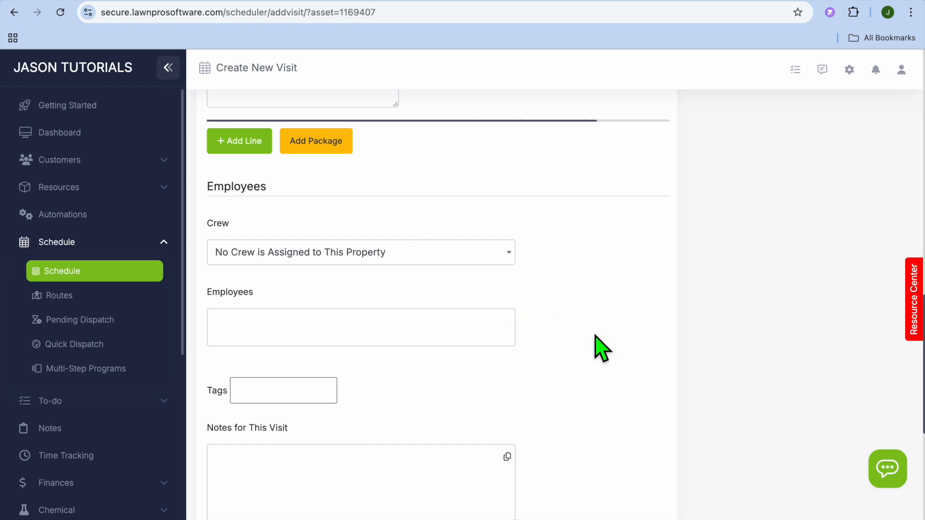
scroll(599, 347, down, 7)
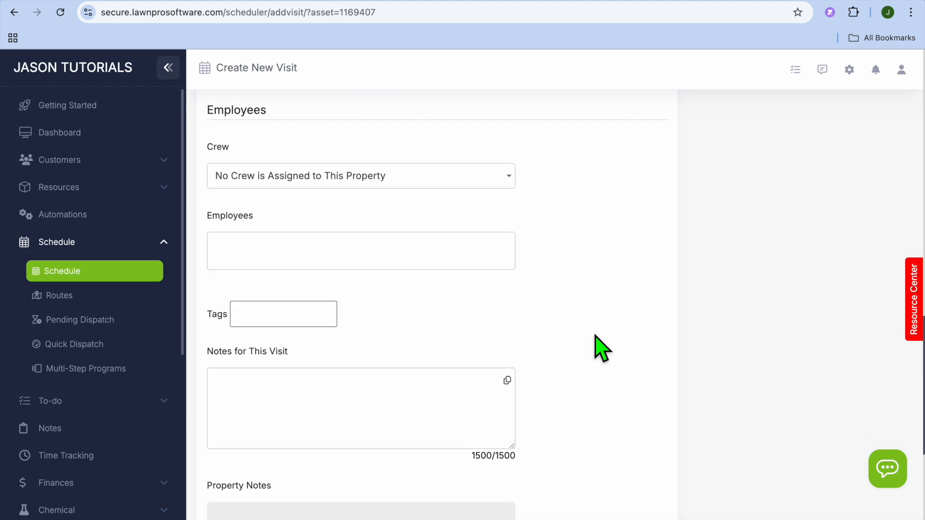
scroll(596, 336, down, 2)
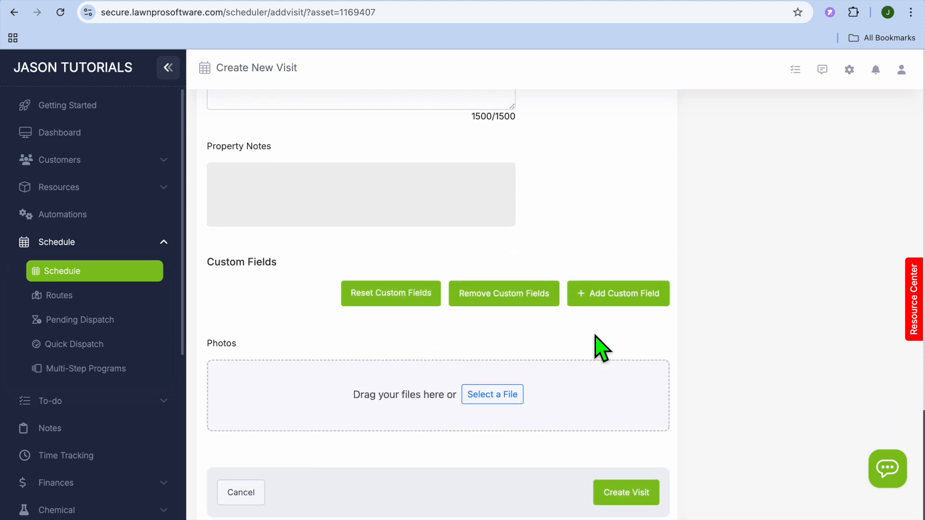
click(651, 491)
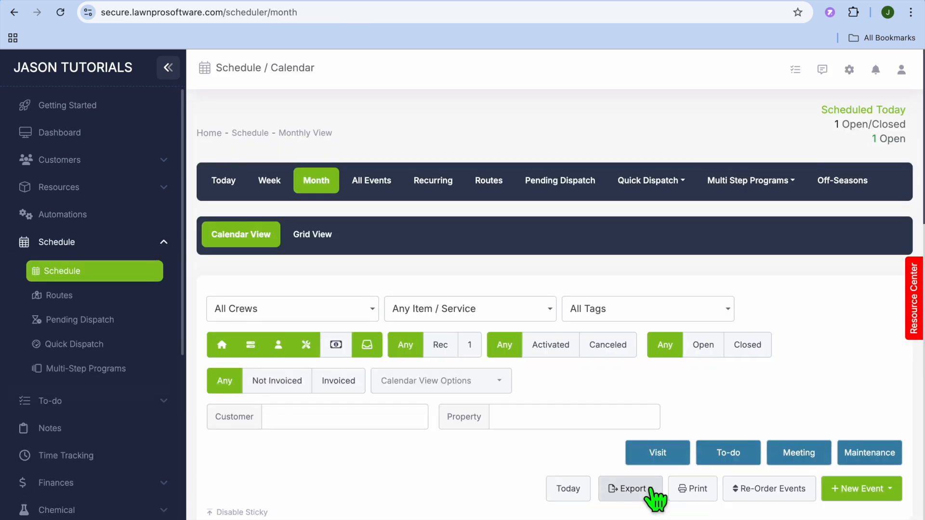
Look over the monthly schedule and the resource pages for items and services, inventory items, and trucks and equipment
scroll(656, 494, down, 1)
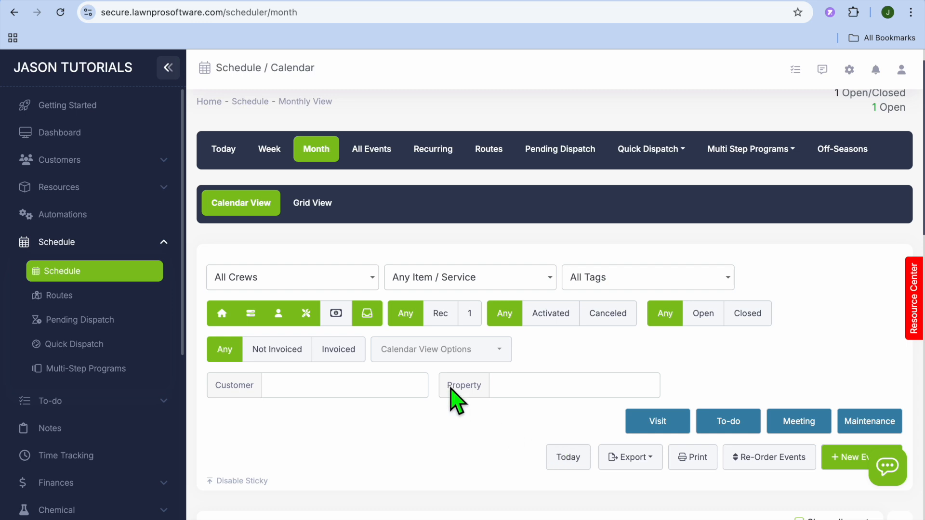
click(164, 197)
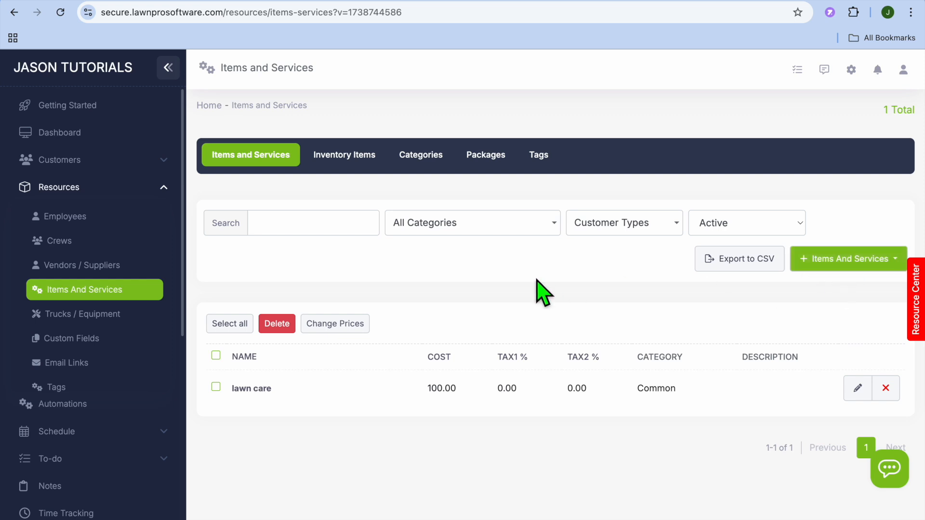
click(344, 155)
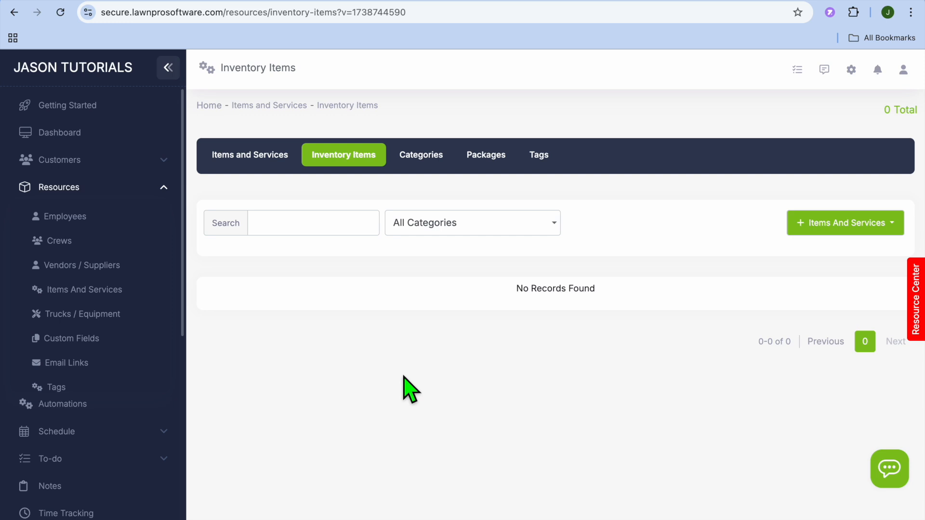
click(105, 318)
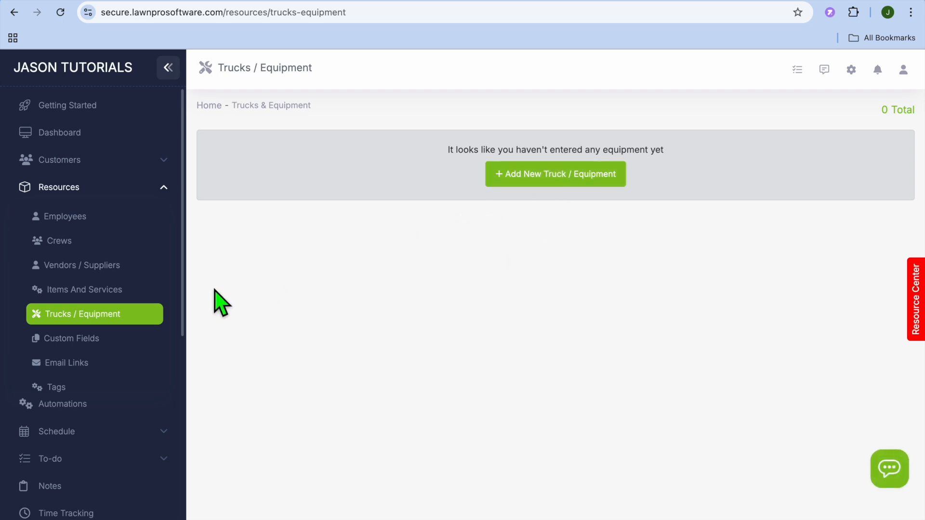
Open the automations page and examine the existing automations with their trigger conditions, run times and actions
scroll(104, 320, down, 4)
scroll(106, 318, down, 1)
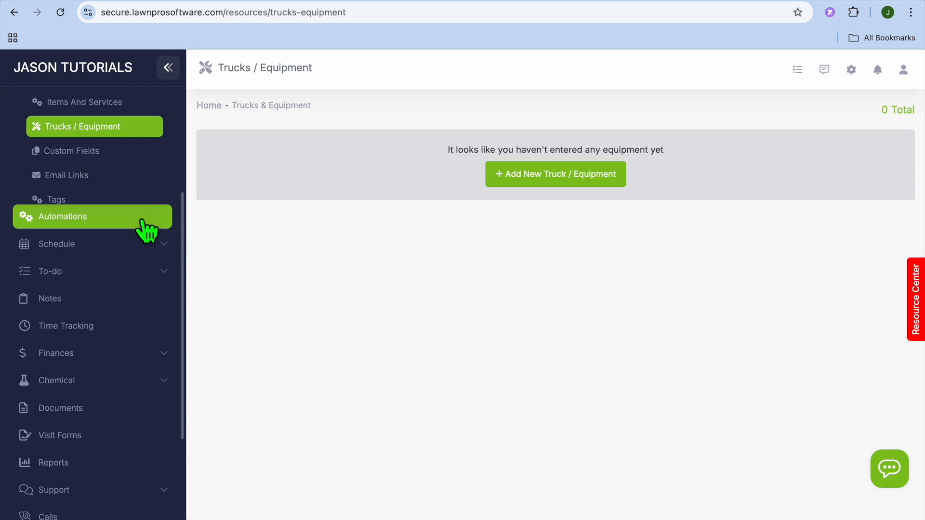
click(118, 218)
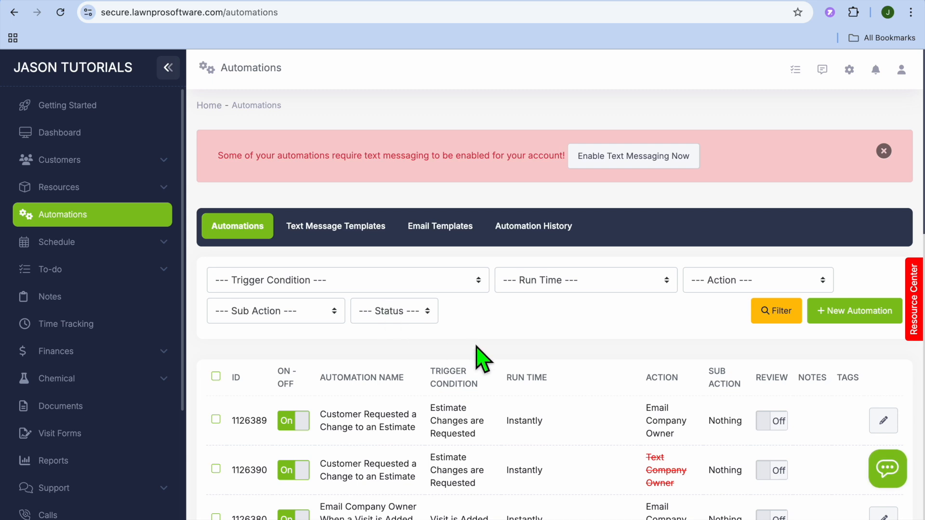
scroll(477, 346, down, 1)
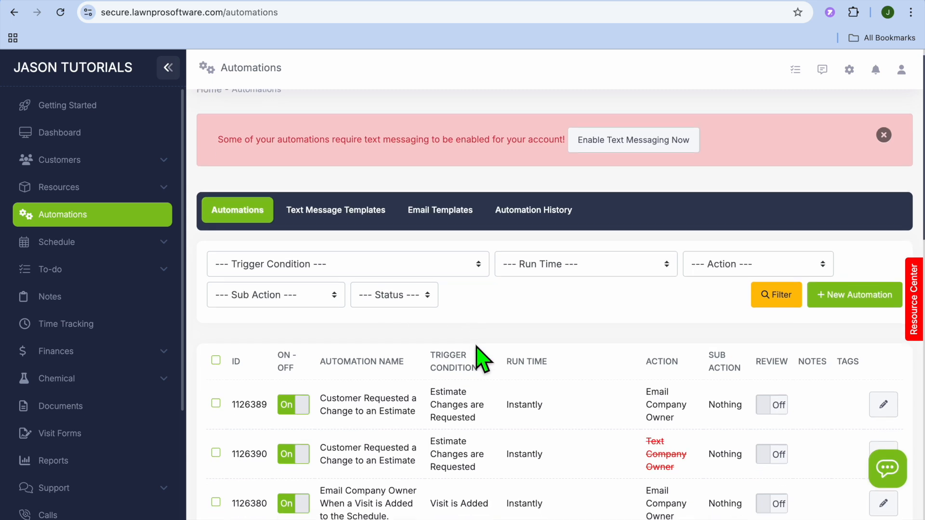
Start a new automation and set its trigger condition to Before a Visit Happens
scroll(479, 359, down, 1)
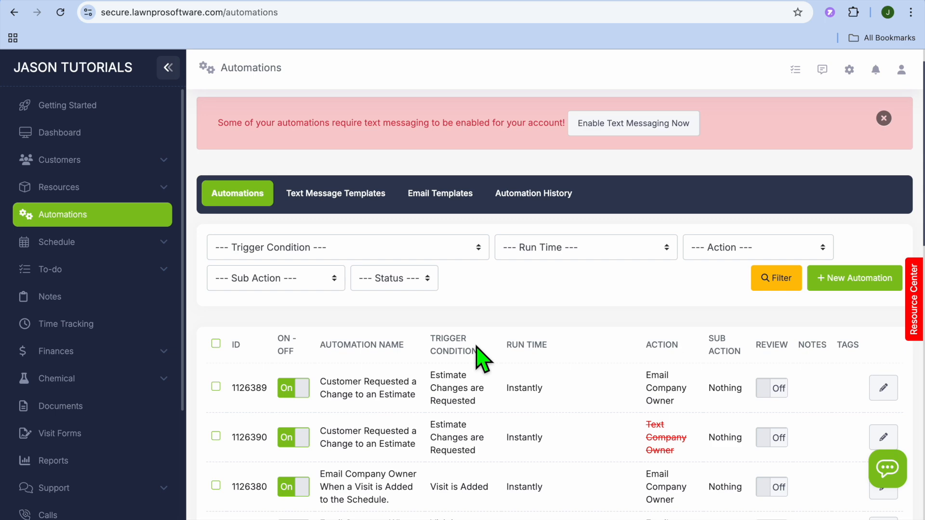
scroll(479, 356, down, 5)
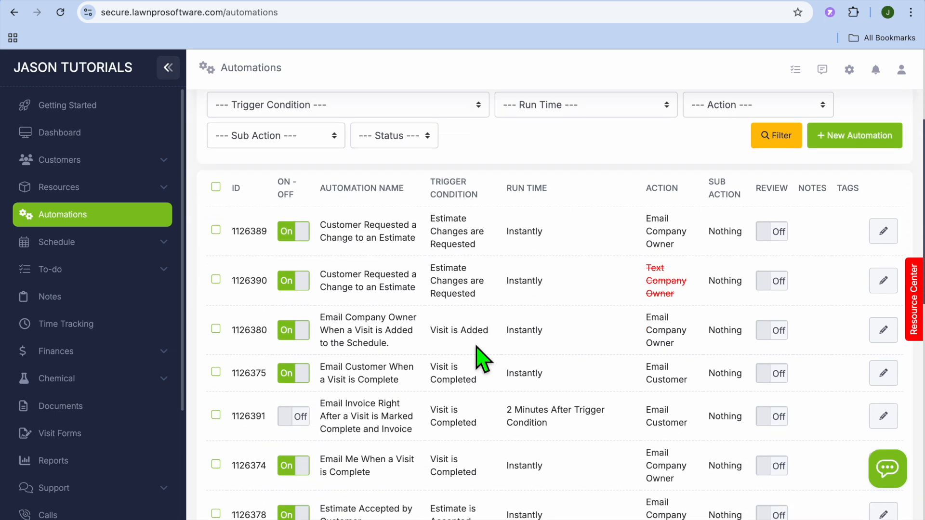
scroll(479, 357, up, 5)
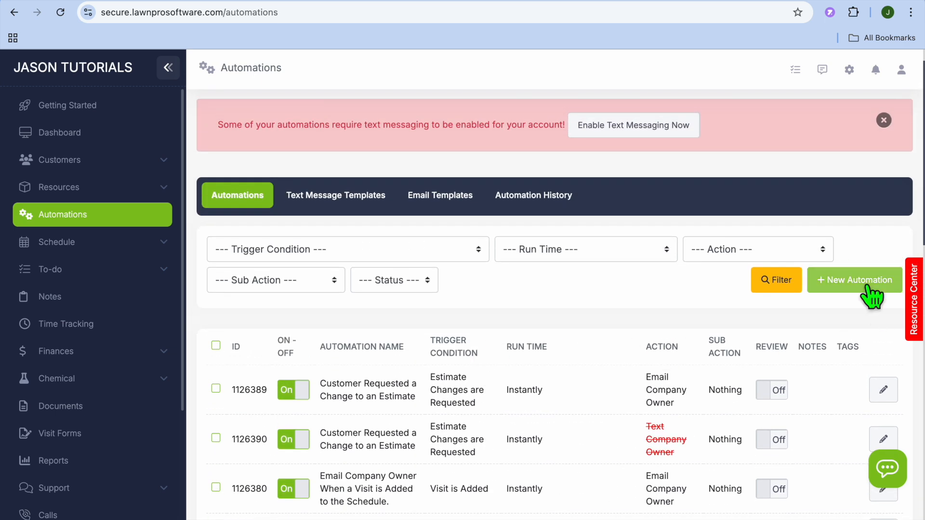
click(866, 288)
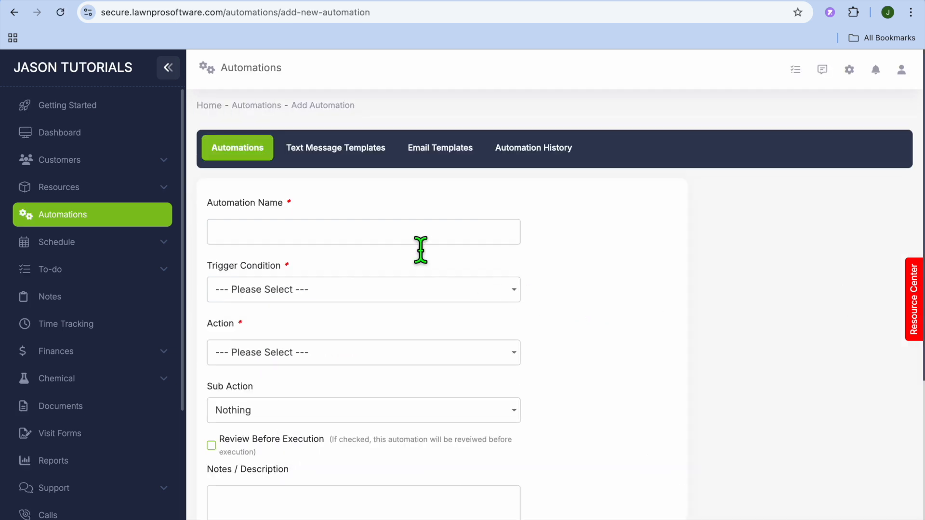
scroll(479, 287, down, 5)
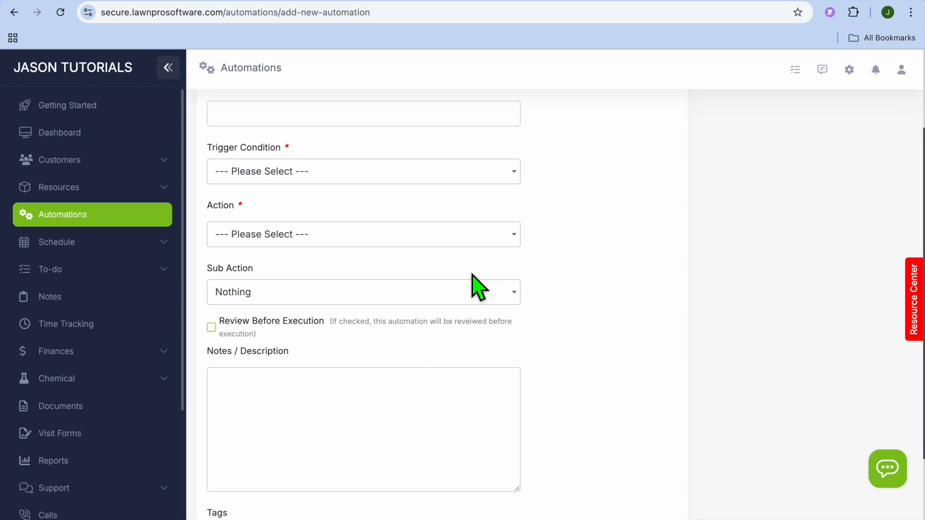
click(499, 185)
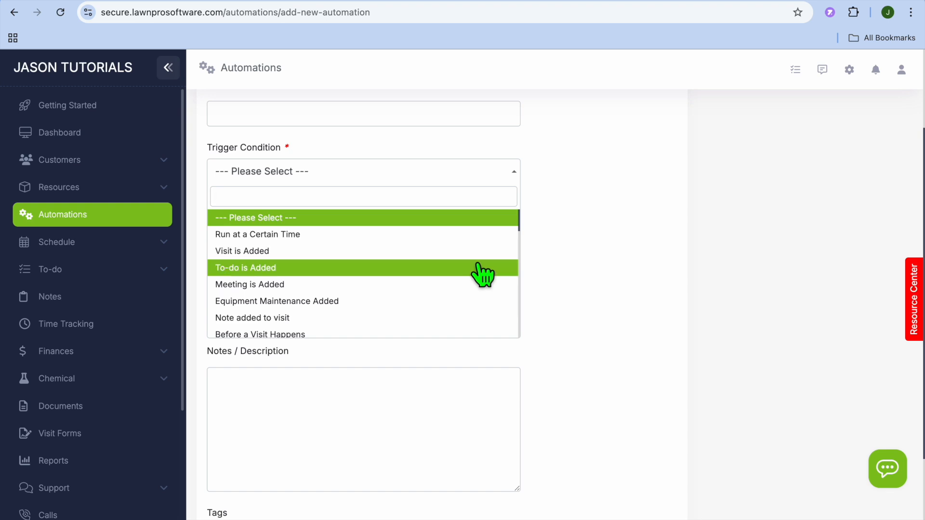
scroll(483, 275, down, 3)
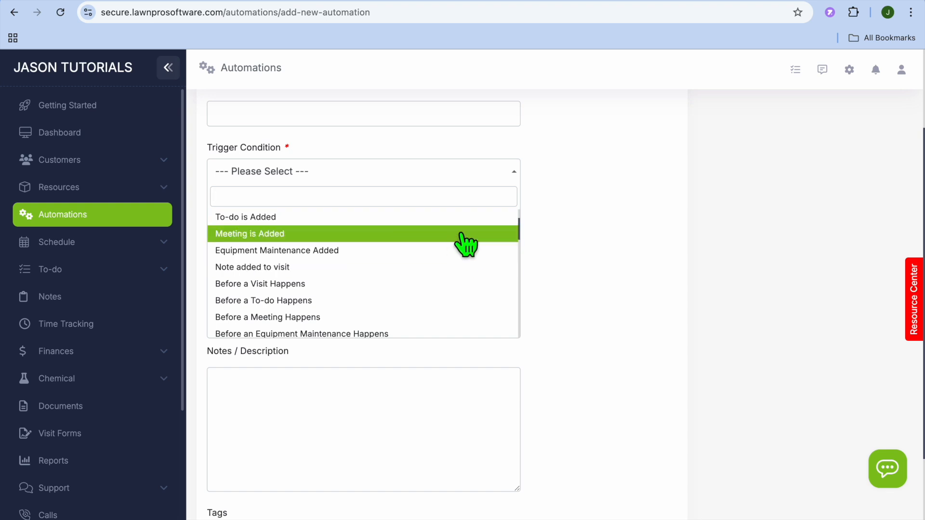
scroll(466, 244, down, 1)
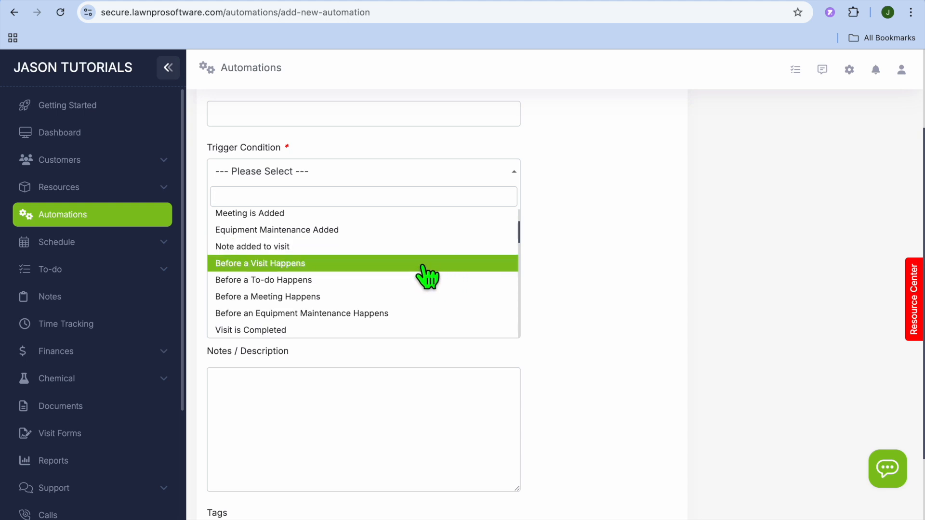
click(427, 264)
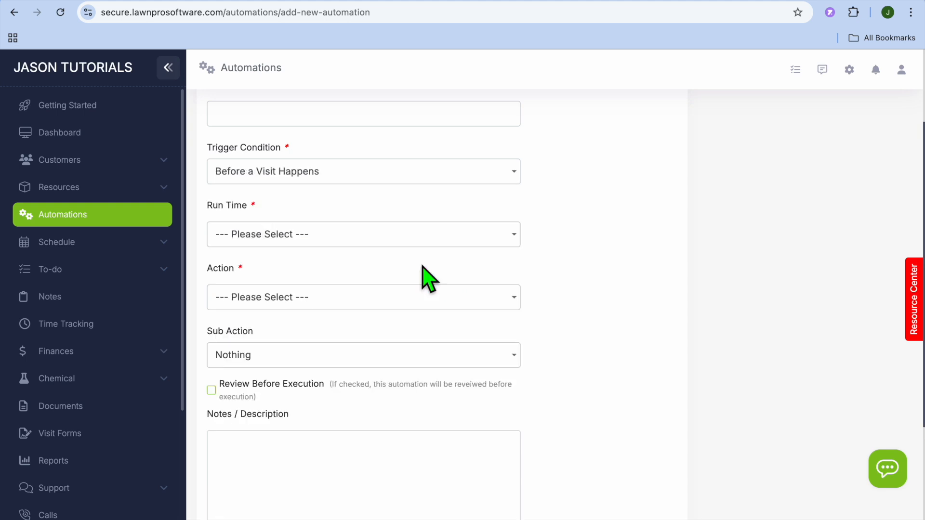
Set the automation's run time to 1 Day Before The Event Happens and its action to Text Customer
click(511, 236)
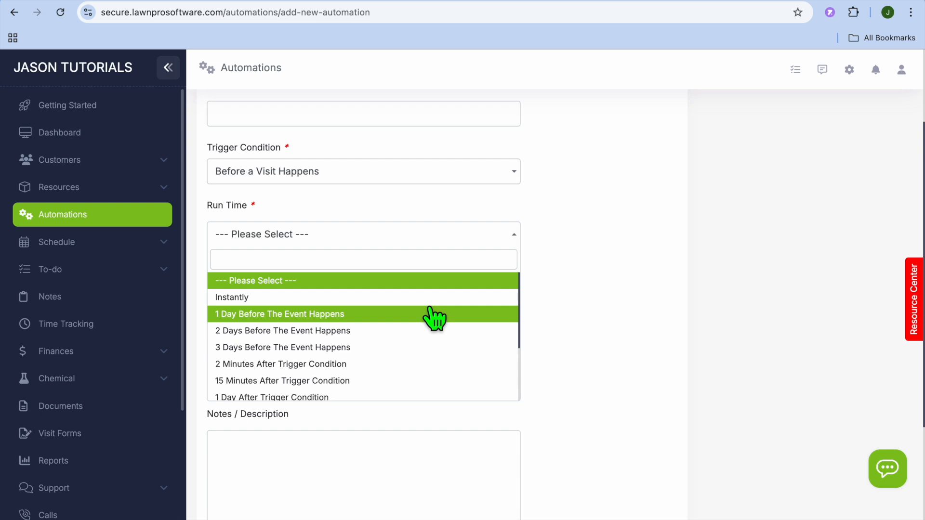
click(434, 314)
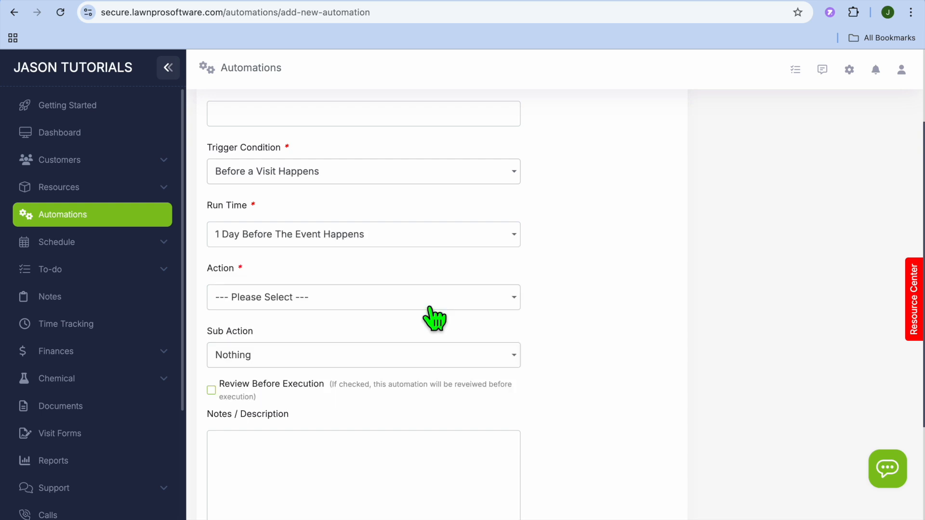
click(454, 295)
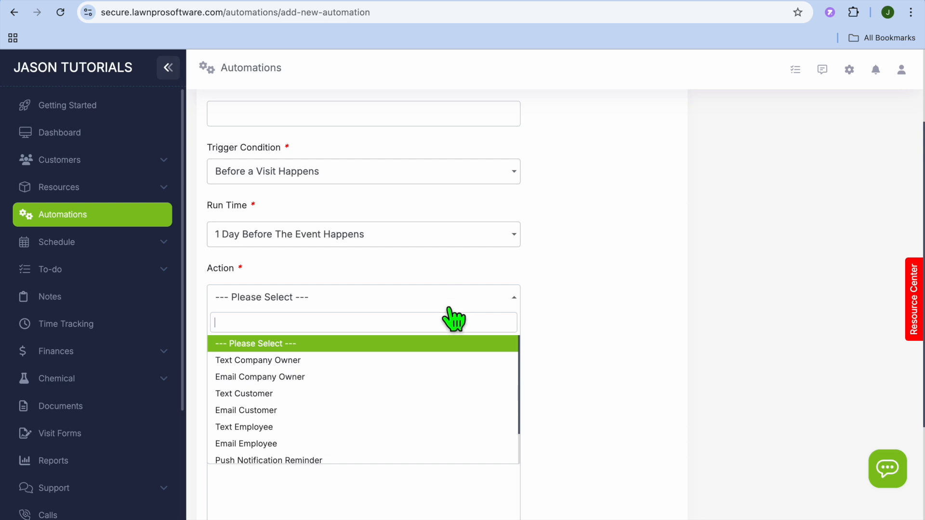
click(432, 404)
Look through the text templates and the remaining automation fields, and cancel the new automation without saving it
click(438, 364)
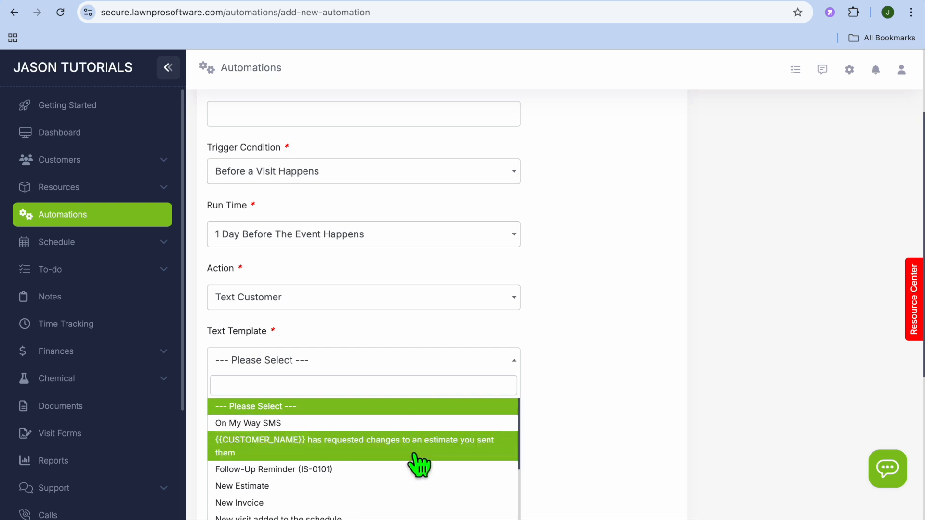
scroll(415, 474, down, 3)
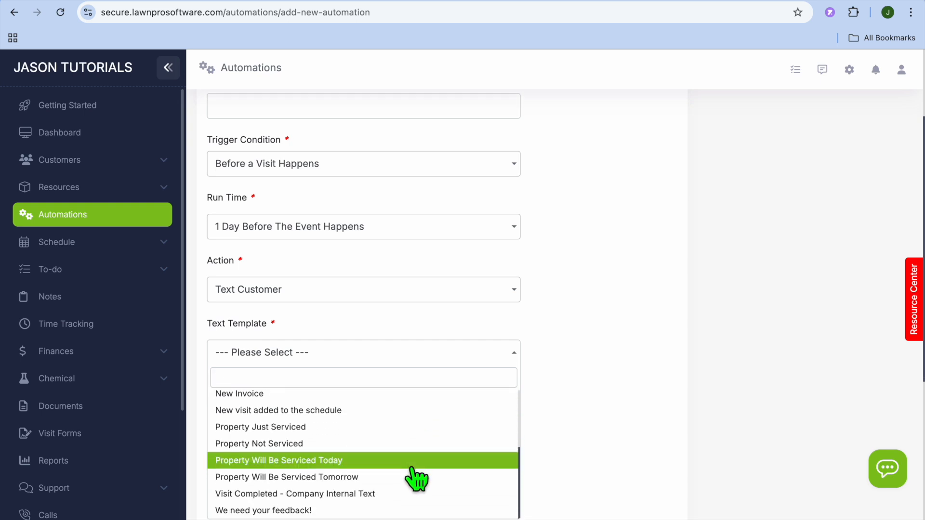
click(562, 387)
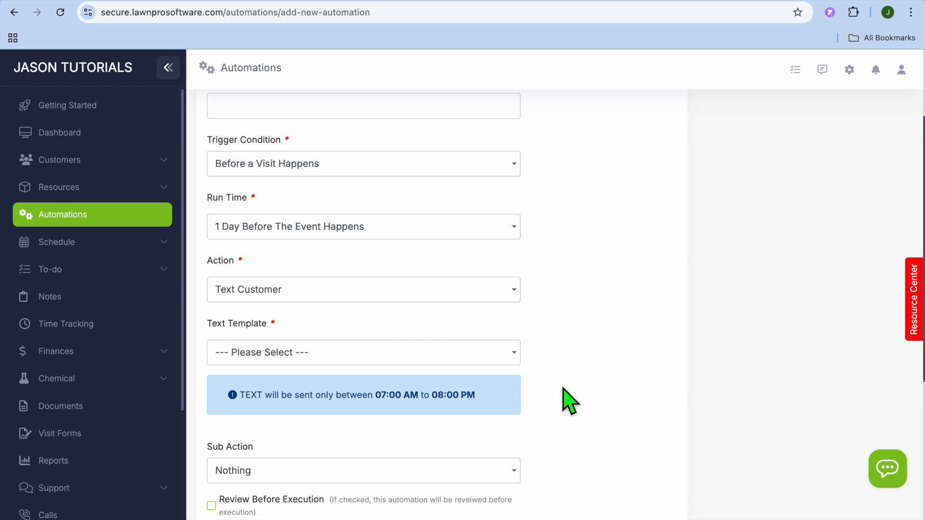
scroll(568, 399, down, 7)
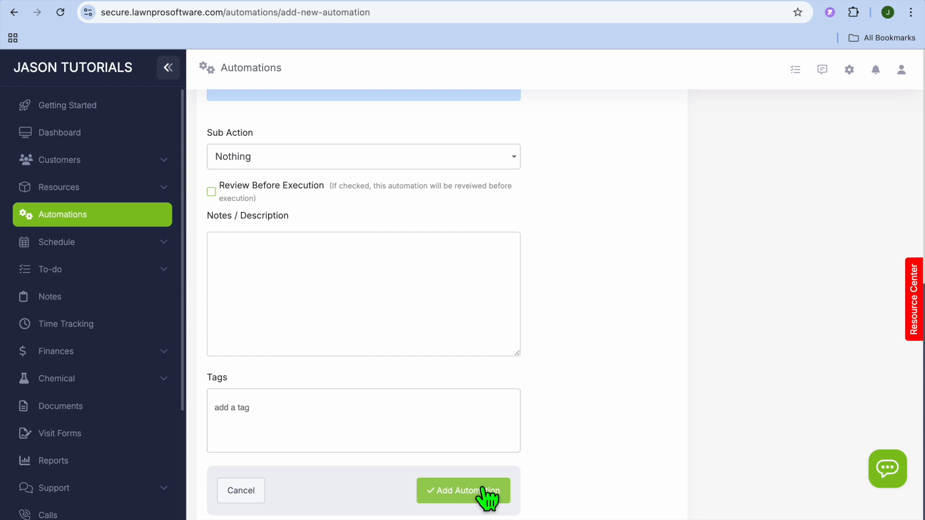
click(241, 493)
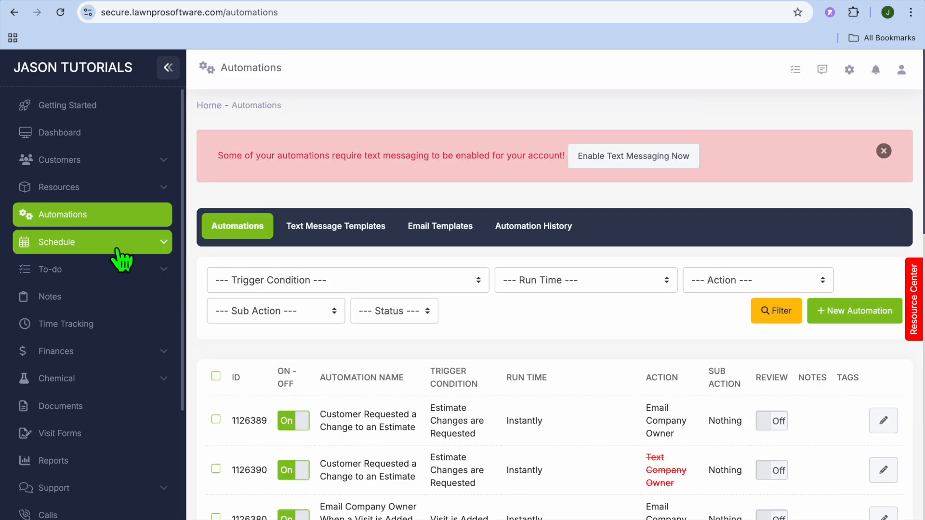
Open the schedule's recurring events and check which event types can be created there
click(96, 247)
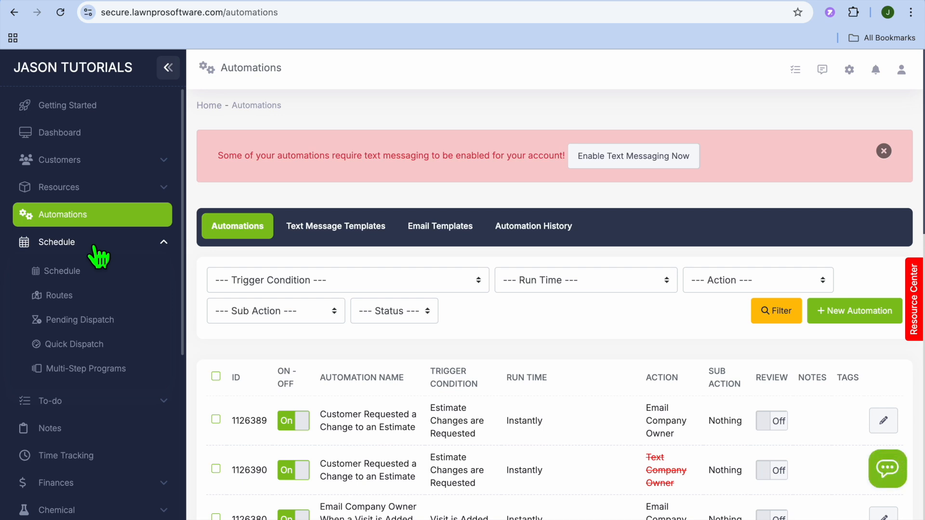
click(82, 271)
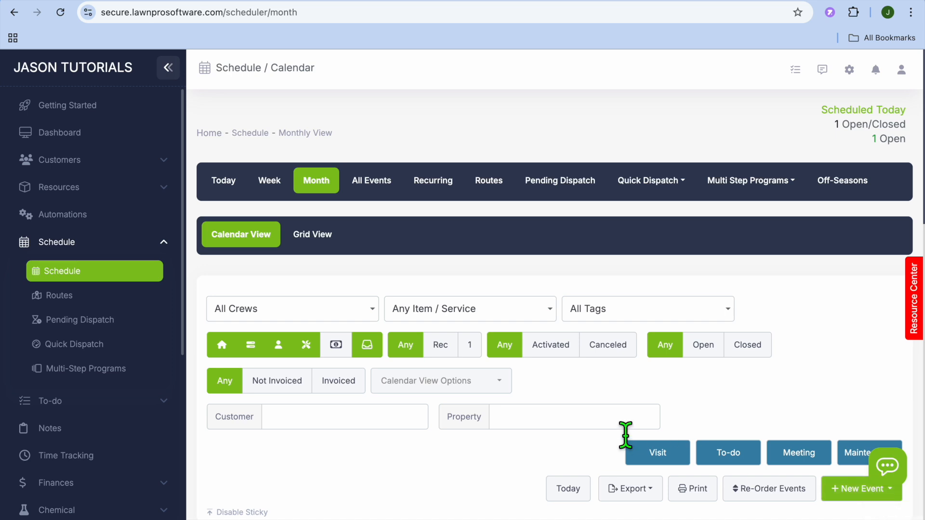
click(436, 189)
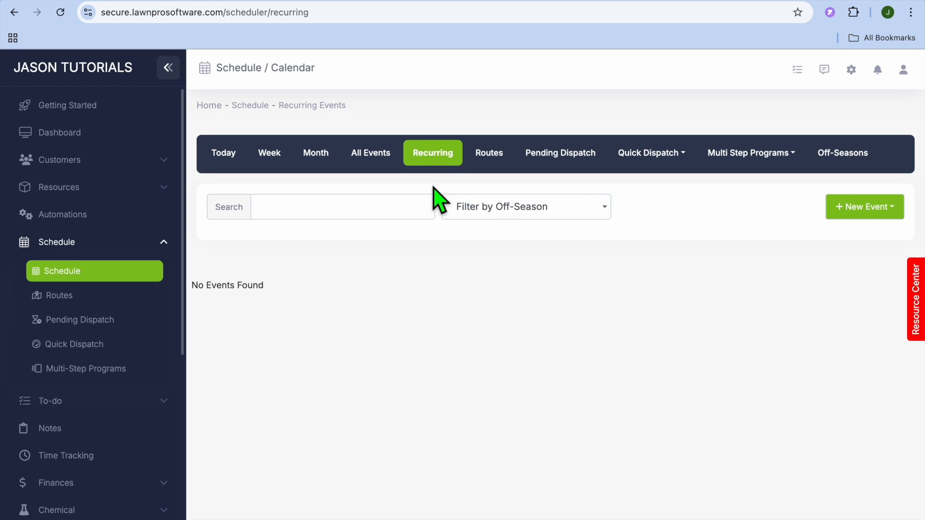
click(889, 211)
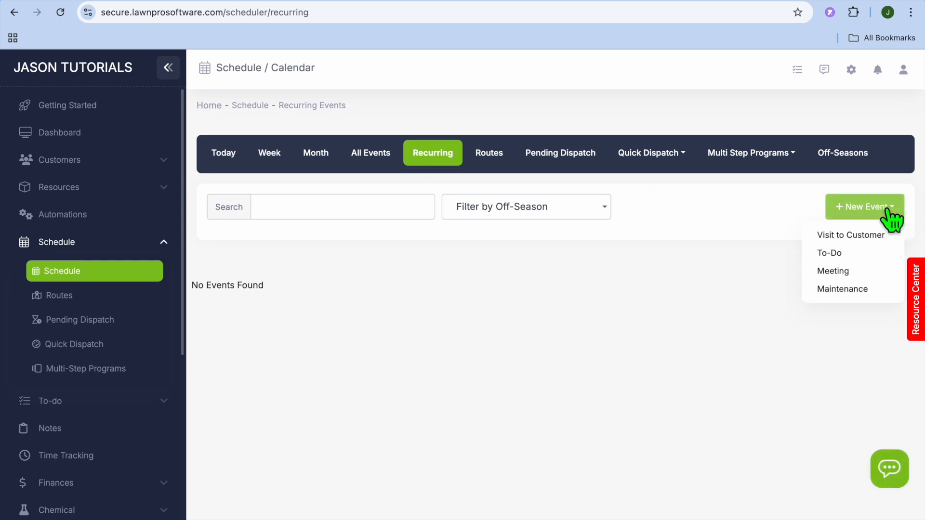
click(676, 304)
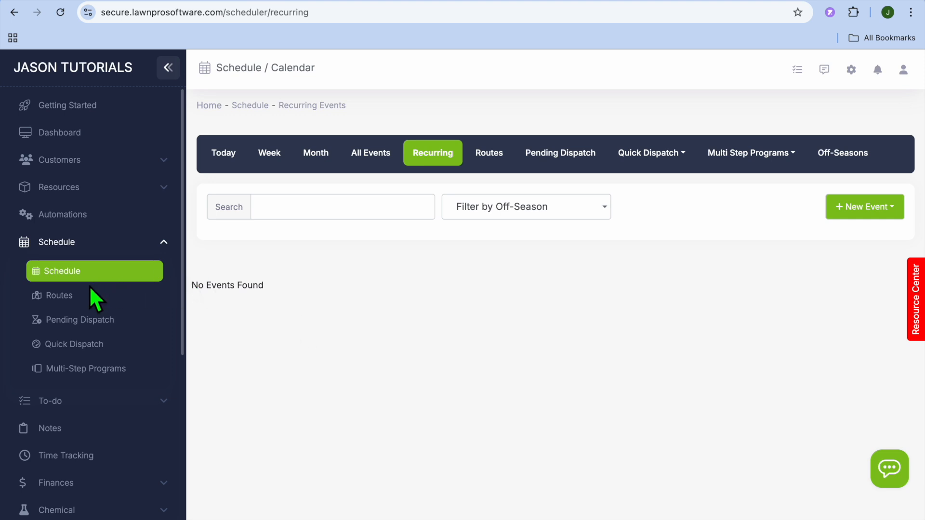
Open the Routes page and examine its feature description, pricing, optimization settings and map
click(80, 297)
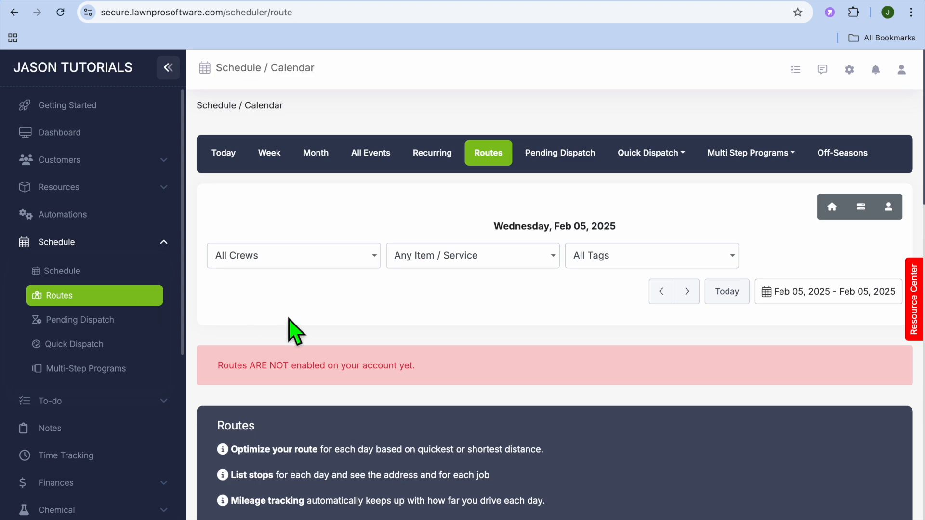
scroll(292, 330, down, 4)
scroll(288, 328, down, 5)
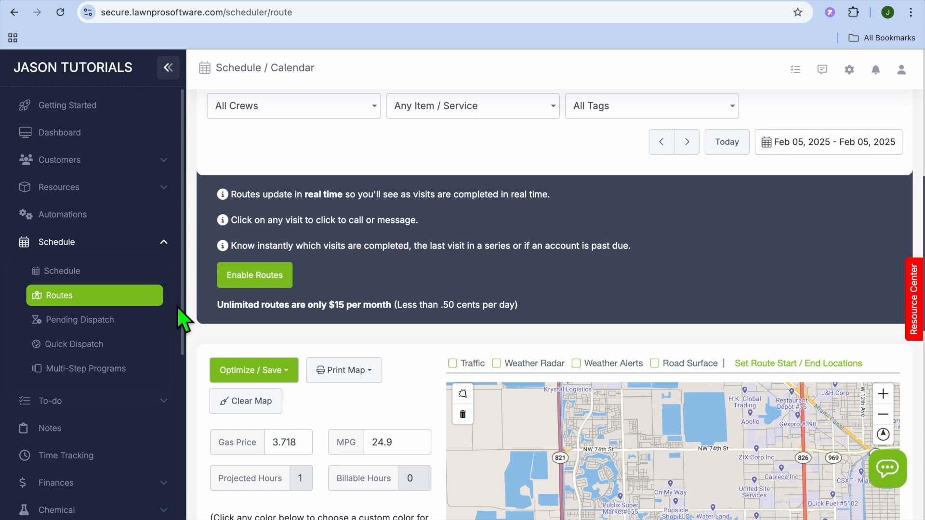
Check the to-do options, and open the Time Tracking page to examine its filters and tracked time table
click(158, 411)
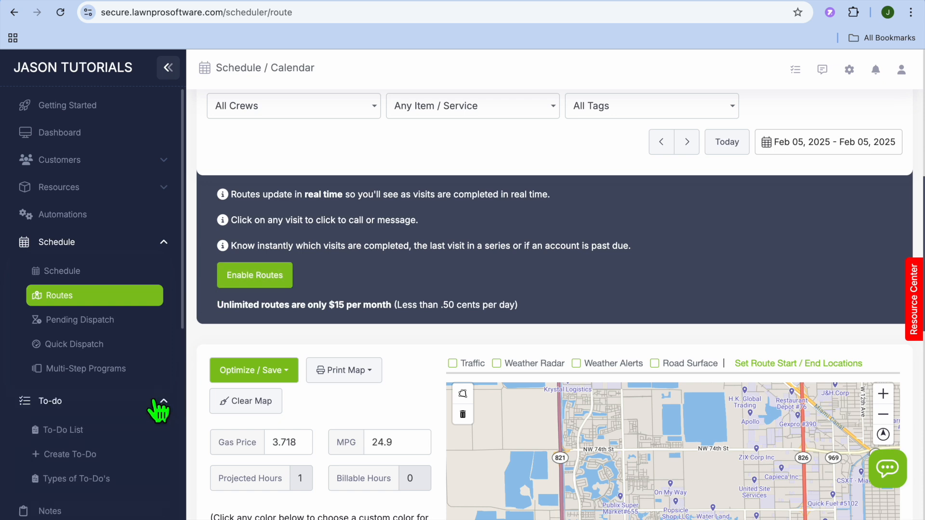
scroll(158, 411, down, 1)
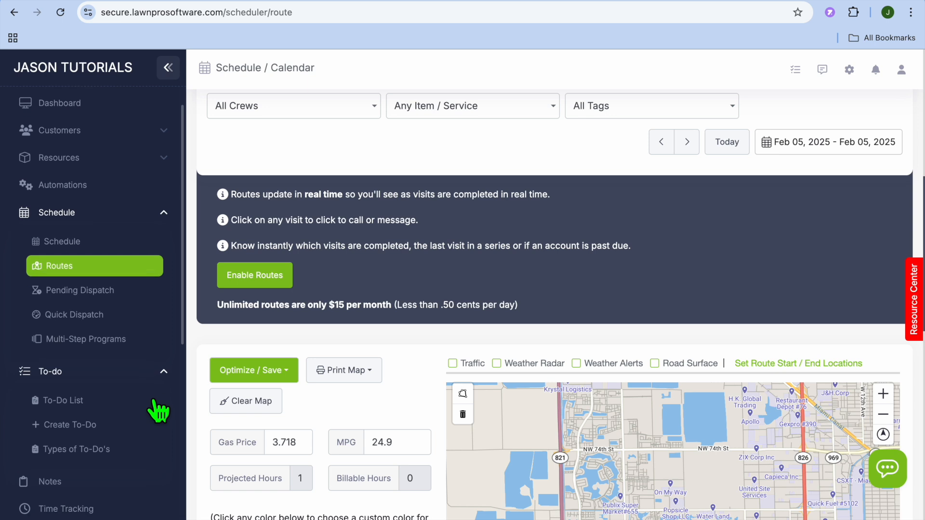
scroll(156, 409, down, 1)
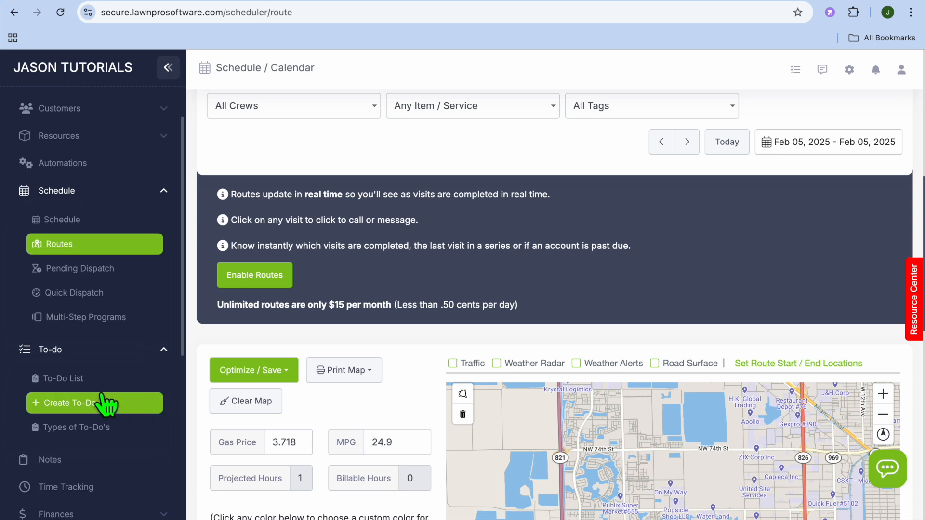
scroll(105, 405, down, 5)
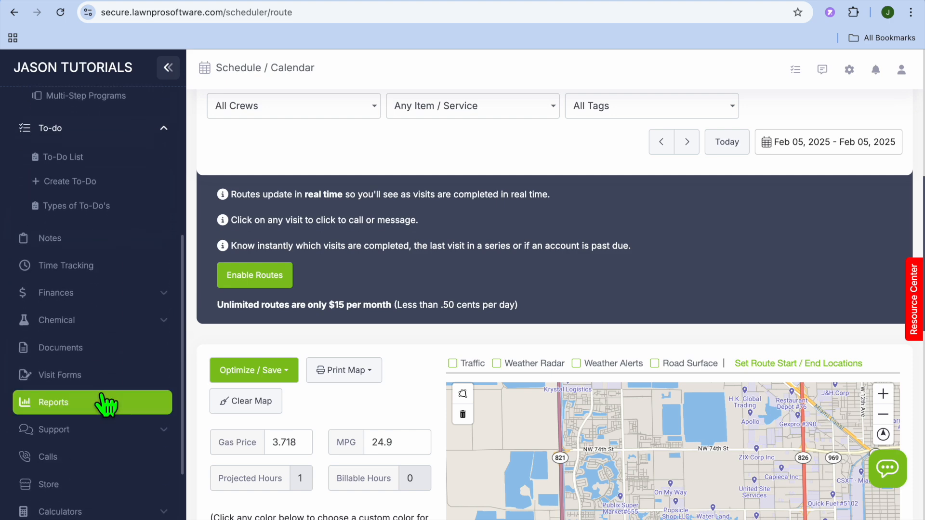
click(92, 268)
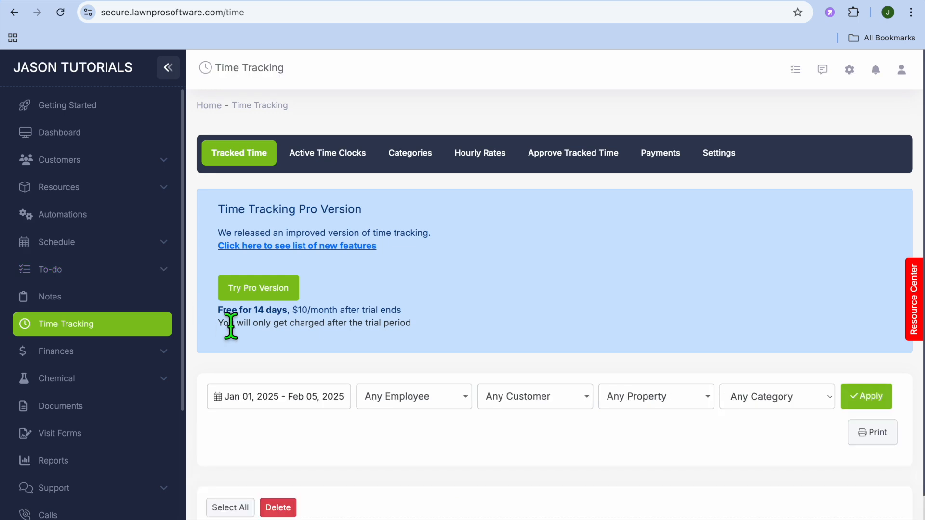
scroll(231, 326, down, 2)
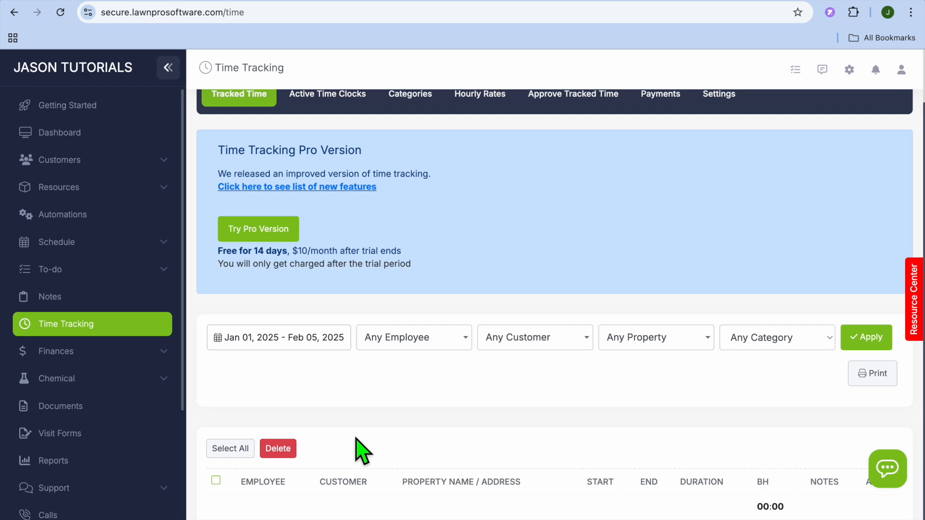
Look over the estimates, invoices and payments pages in the finances section
click(92, 355)
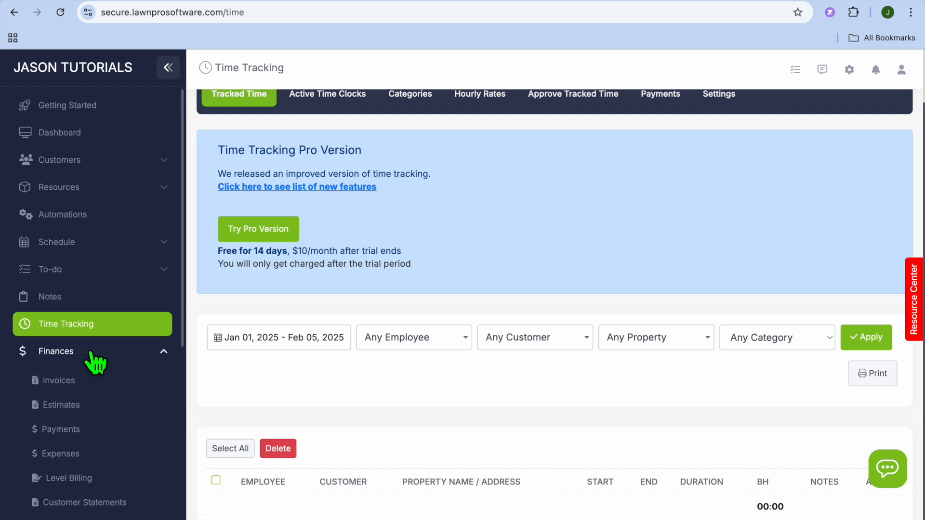
click(90, 409)
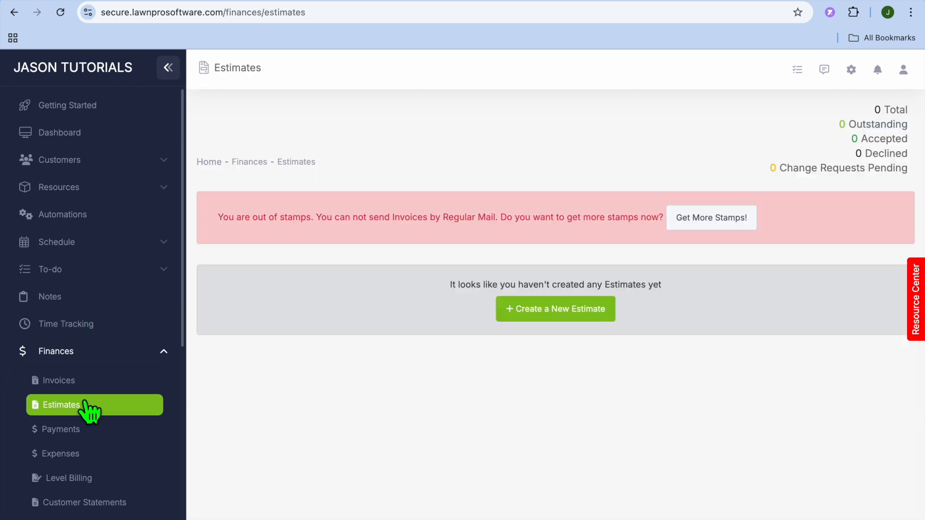
click(76, 384)
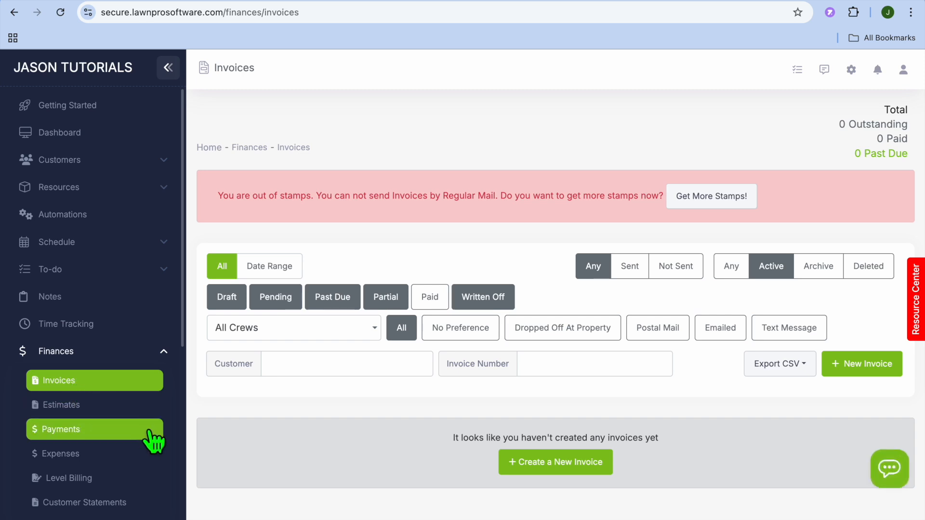
click(114, 431)
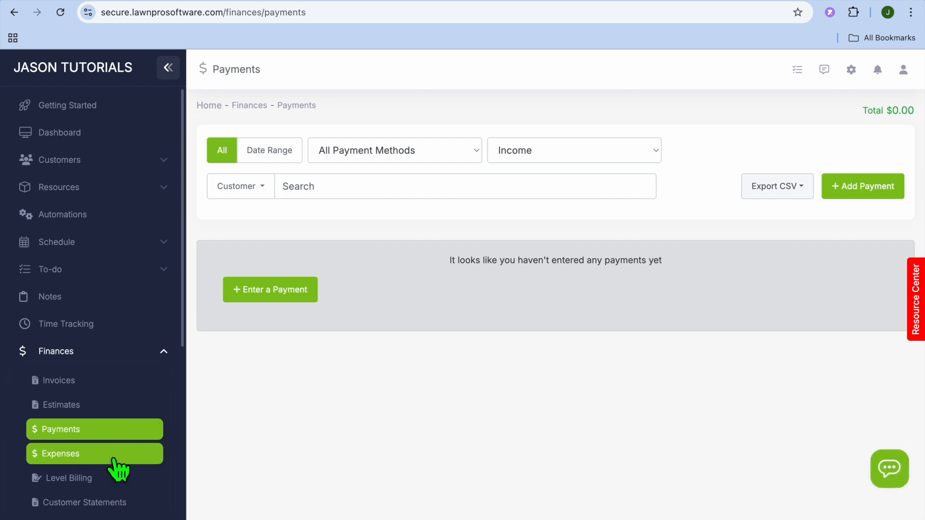
scroll(158, 488, down, 6)
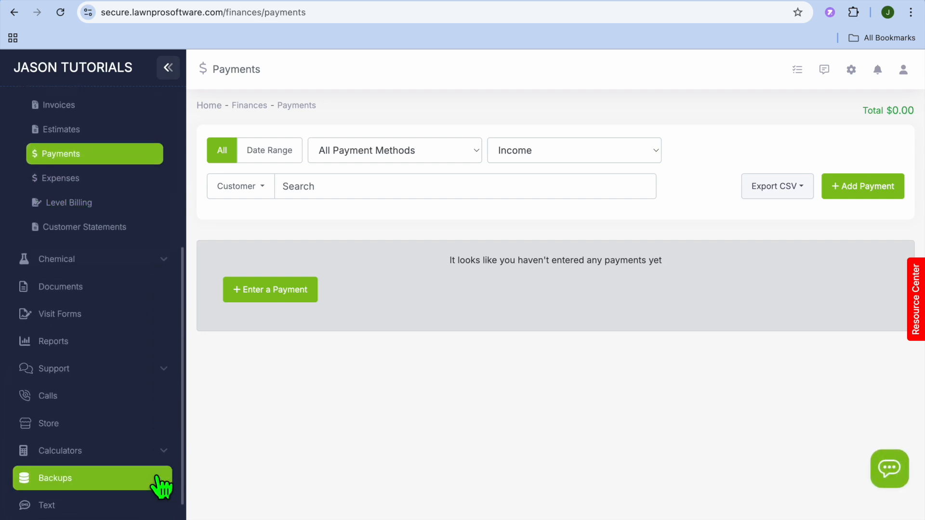
Open the Chemical Tracking page in the chemical section and look over its contents
click(141, 260)
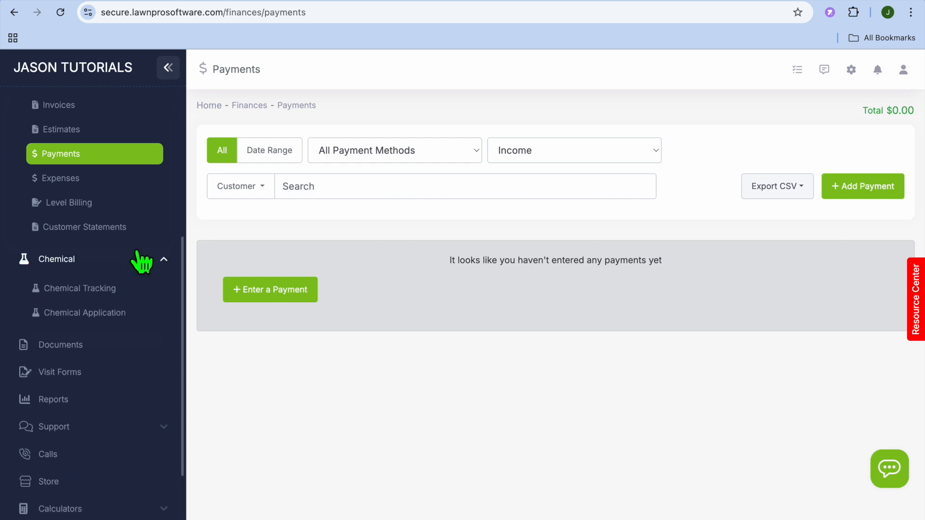
click(111, 289)
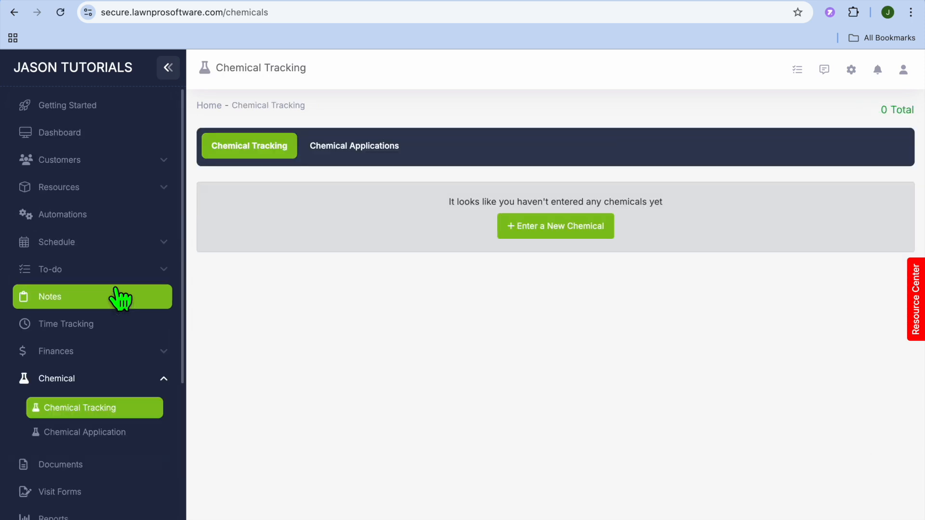
scroll(129, 464, down, 5)
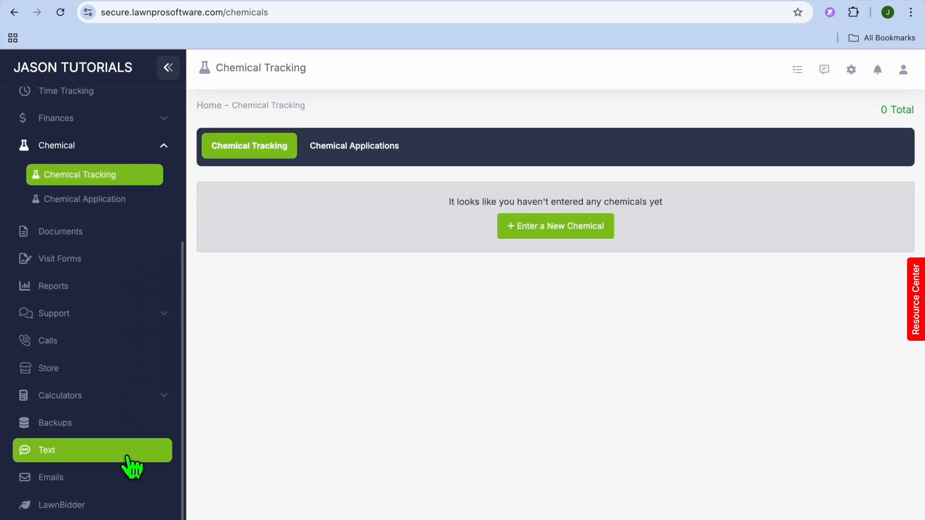
scroll(131, 465, down, 1)
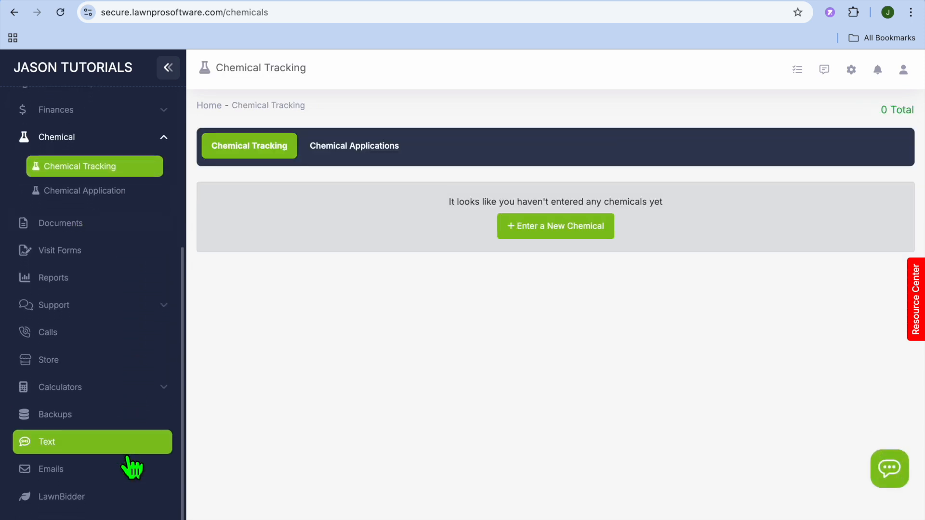
Check the available calculators, and open the Mulch Calculator to examine its input and result fields before closing it
click(133, 390)
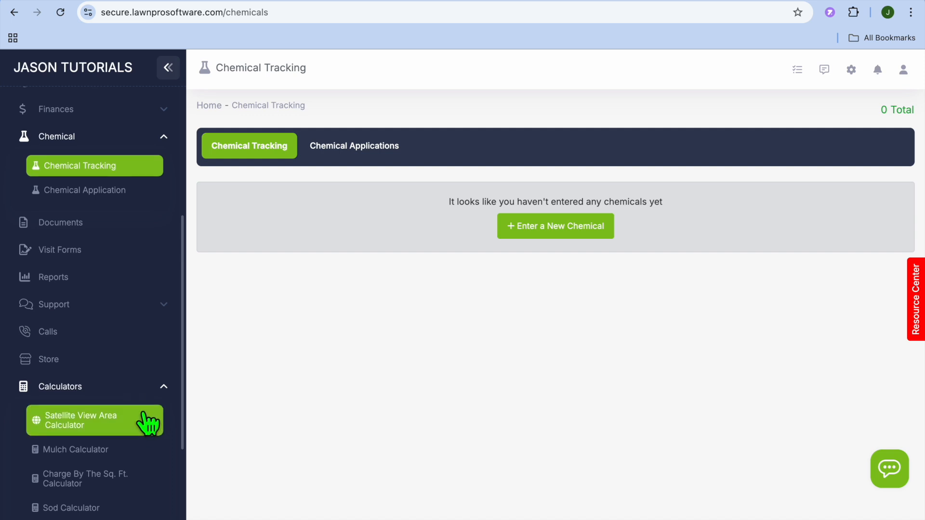
scroll(147, 424, down, 3)
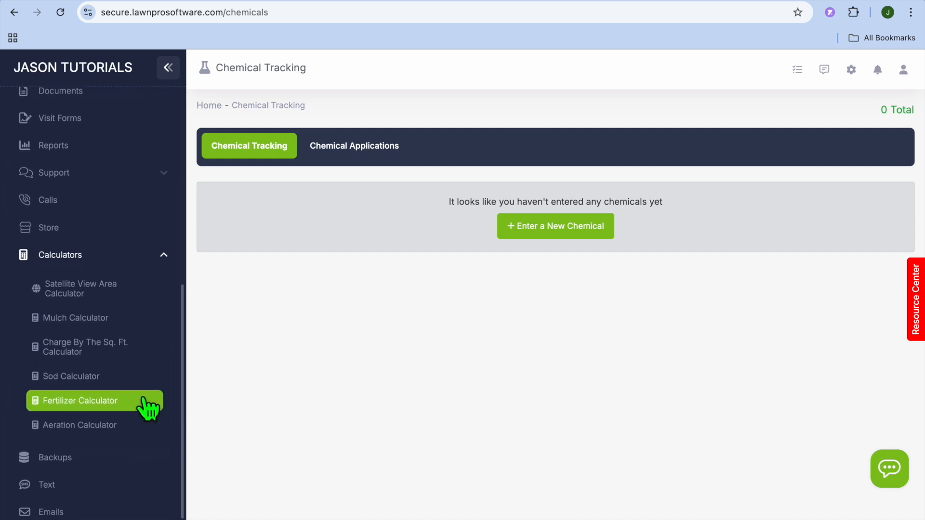
click(126, 330)
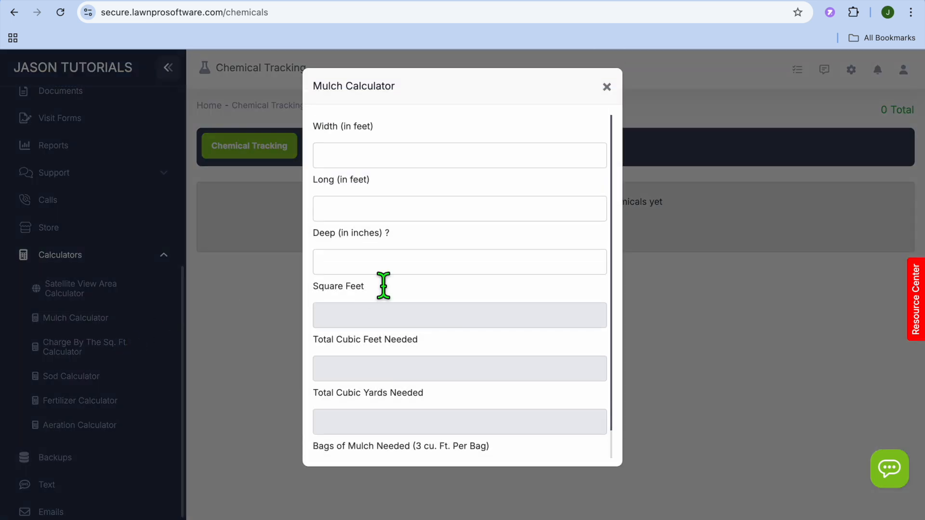
click(607, 87)
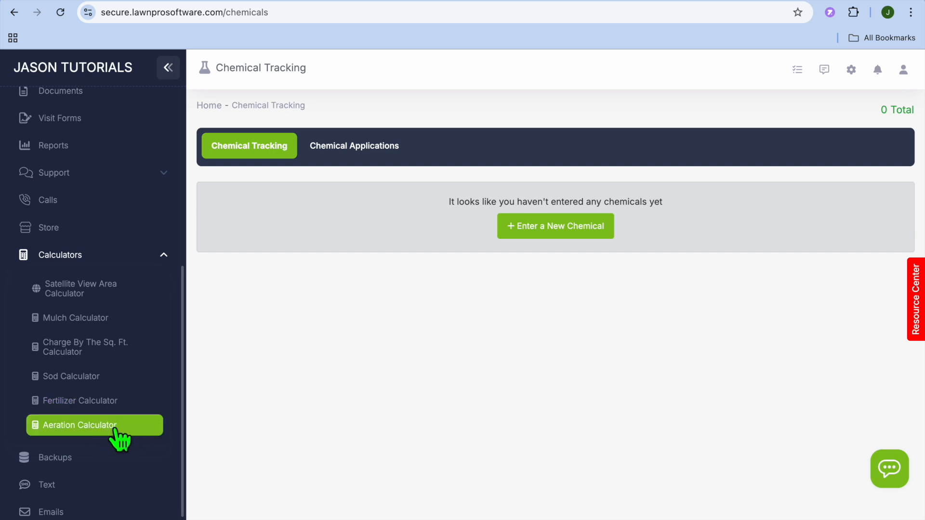
scroll(115, 434, down, 2)
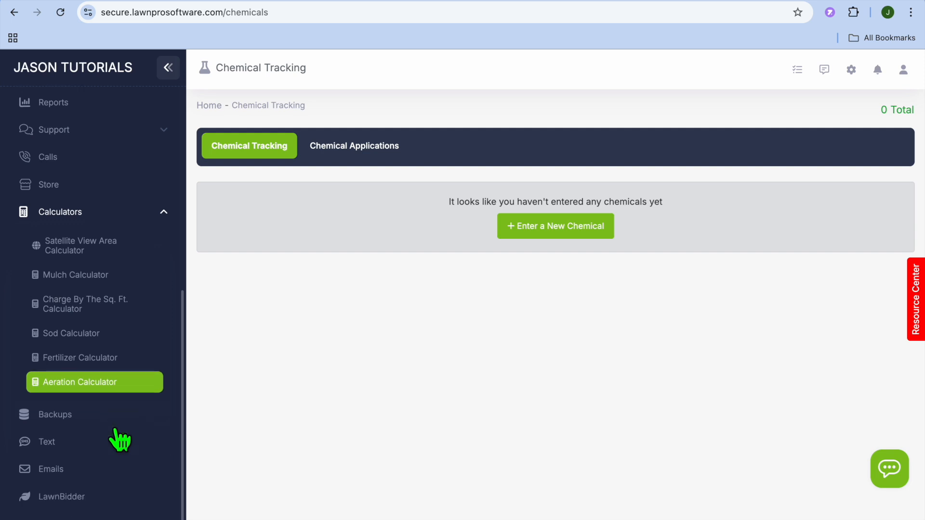